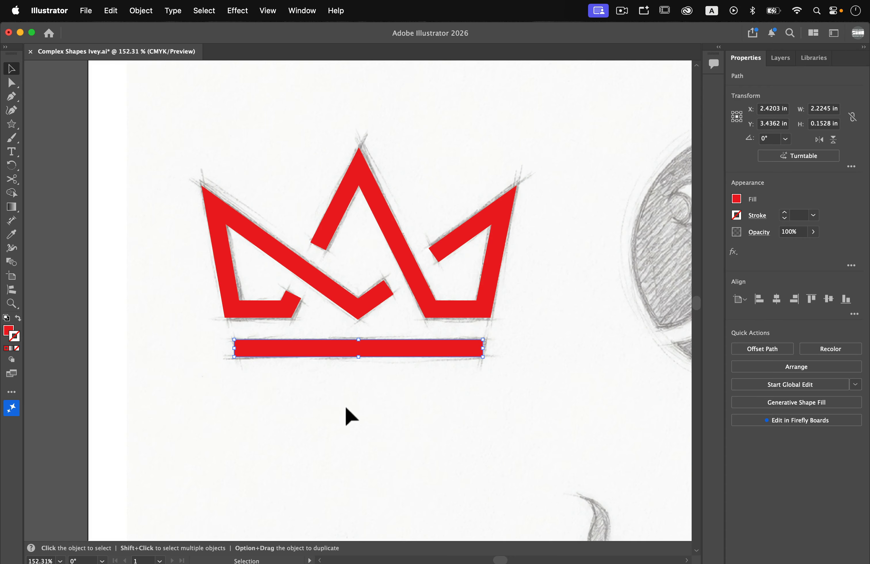
Step: Slant the left end of the bar beneath the crown by moving its lower left anchor point inward to X 1.3359 in
click(282, 386)
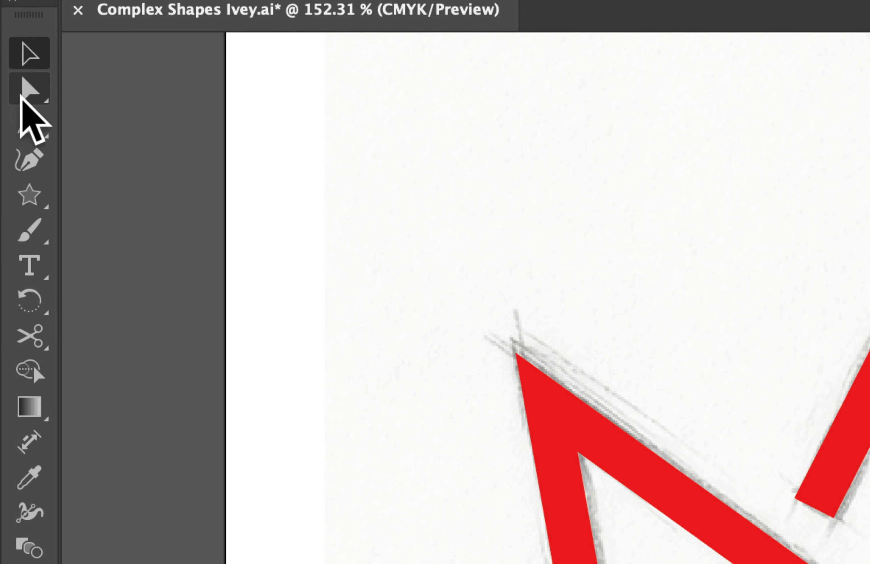
click(13, 84)
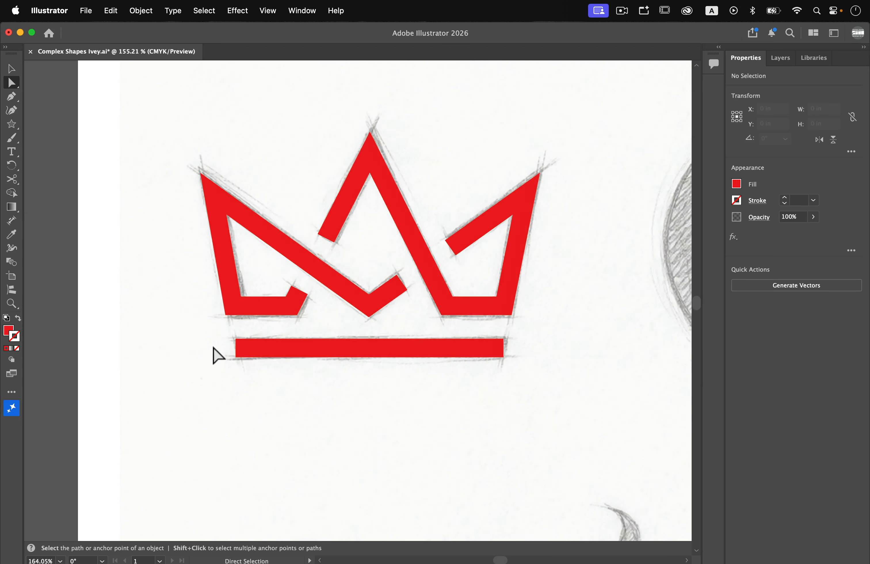
scroll(215, 354, up, 5)
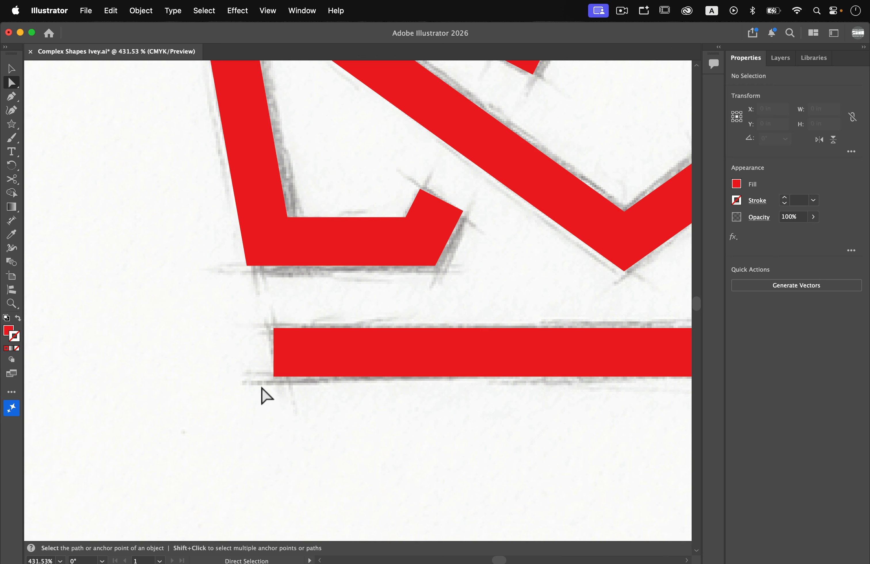
click(274, 376)
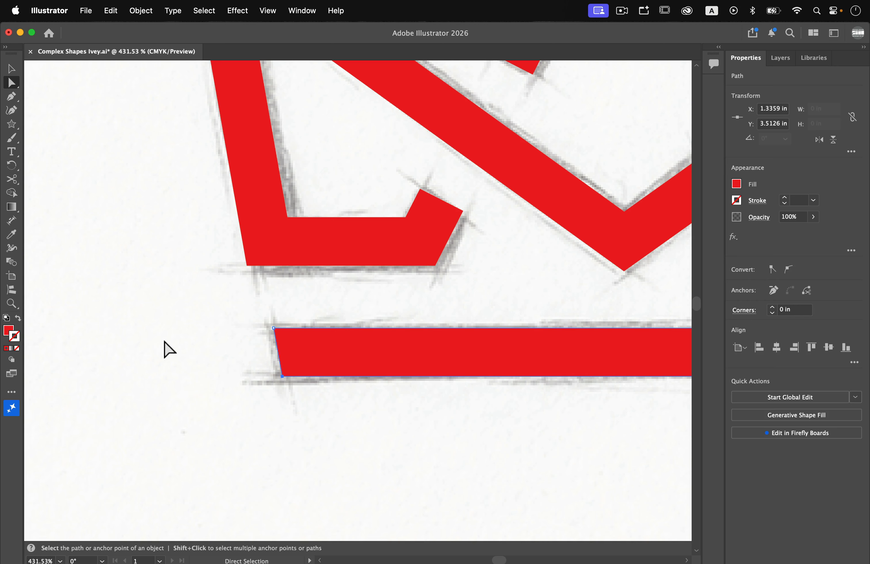
click(164, 349)
Step: Slant the bar's right end to match the sketch by moving its lower right anchor point inward to X 3.5048 in
scroll(400, 380, right, 10)
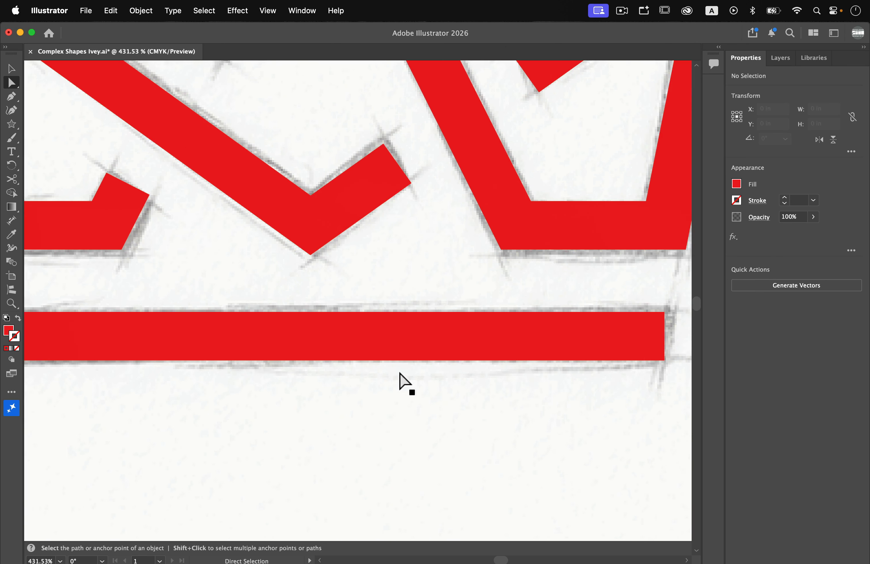
scroll(399, 373, right, 7)
click(443, 348)
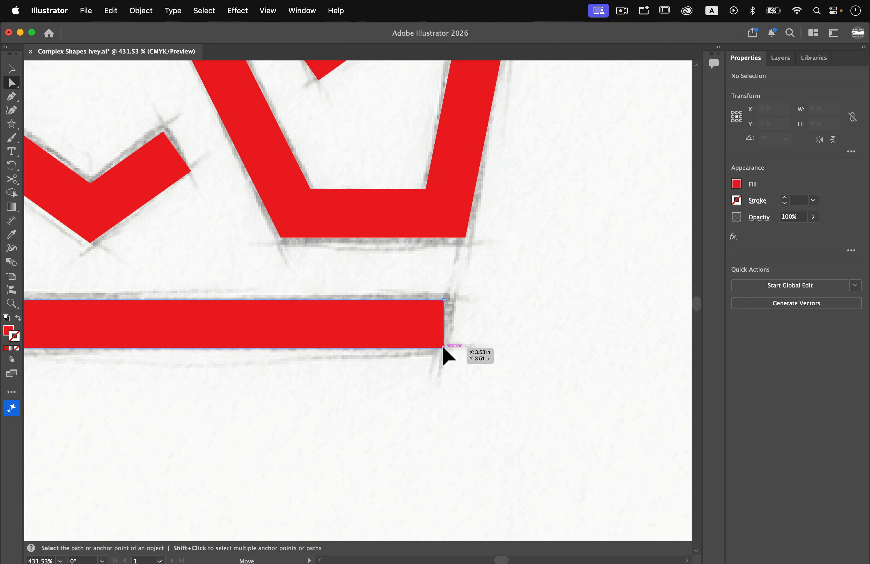
click(443, 348)
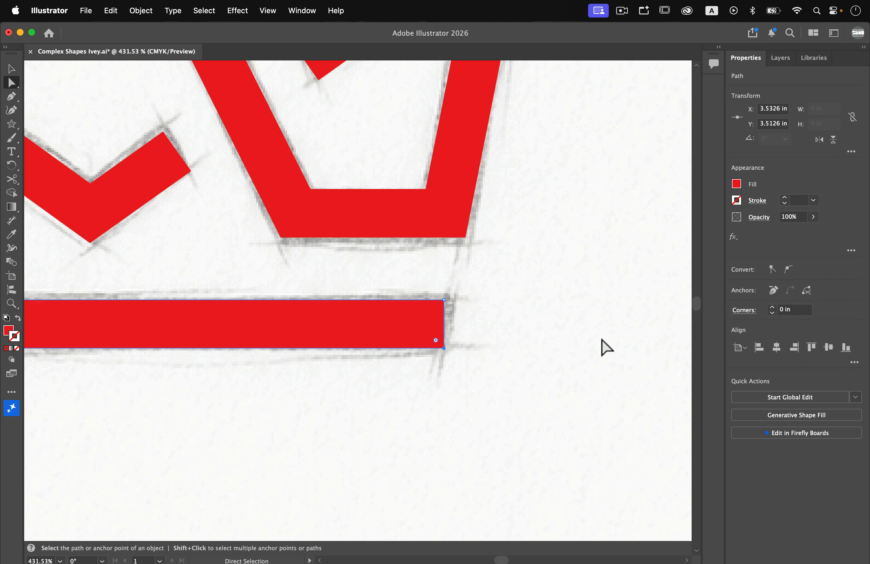
click(590, 348)
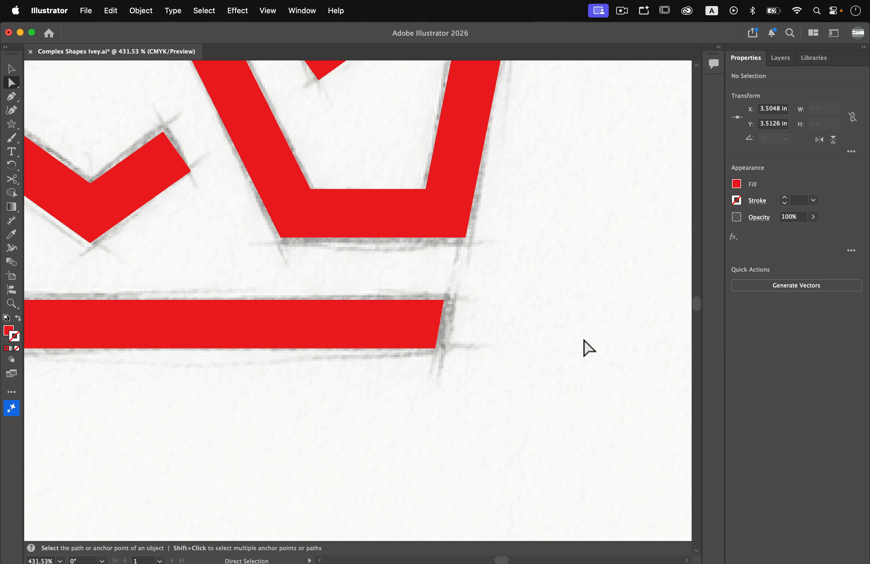
scroll(515, 349, down, 5)
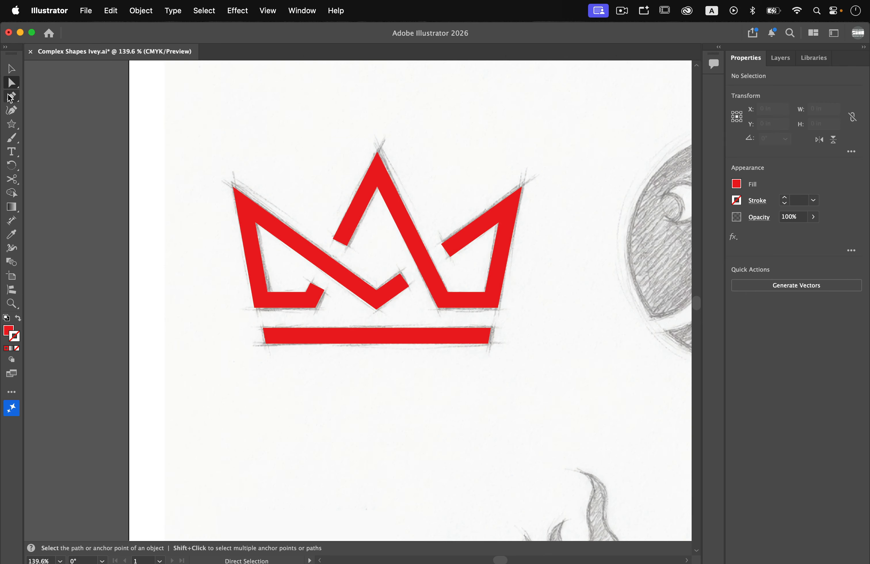
Step: Convert the two stroked zigzag paths of the crown into filled shapes with Outline Stroke
click(11, 68)
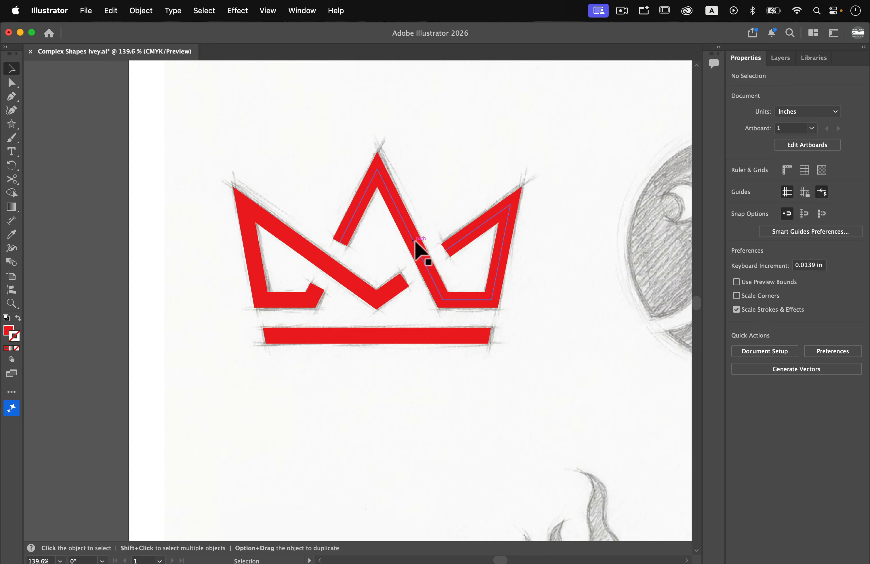
click(417, 251)
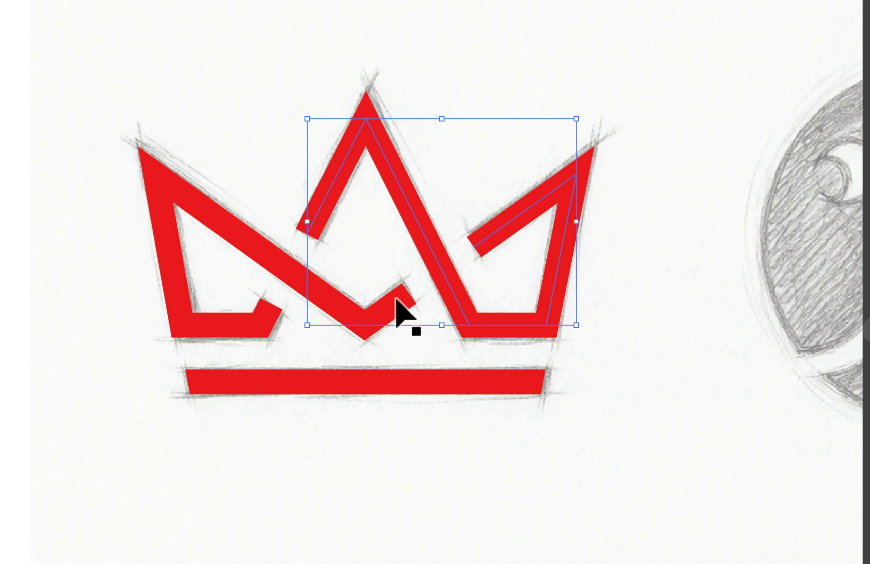
shift+click(392, 307)
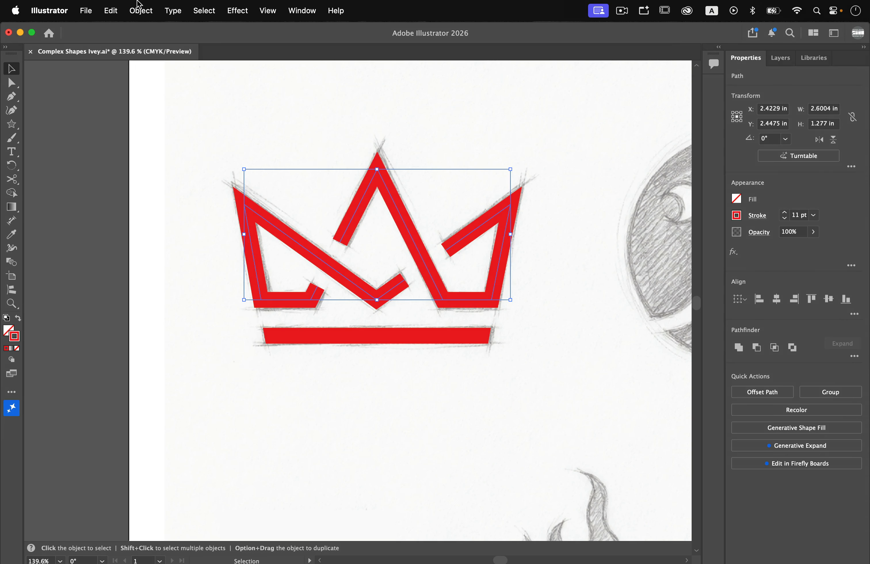
click(138, 7)
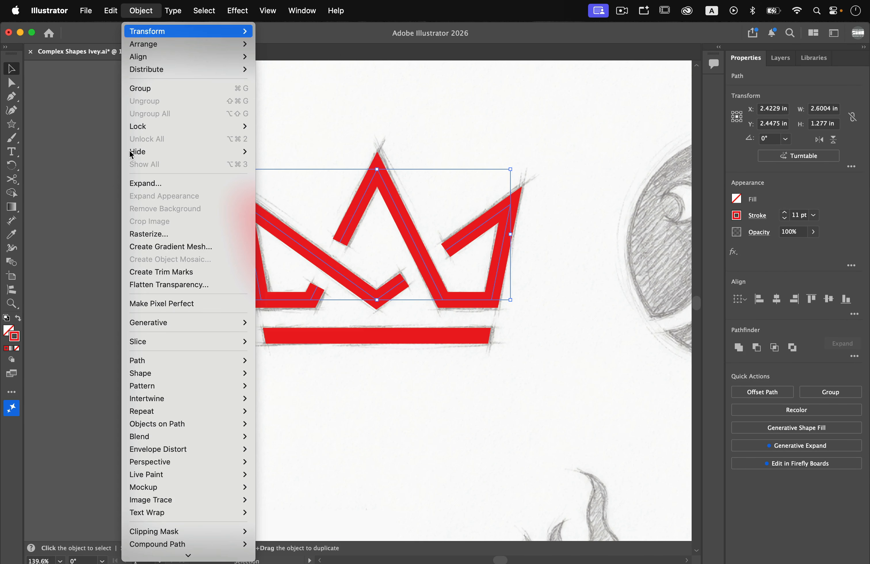
mouse_move(162, 359)
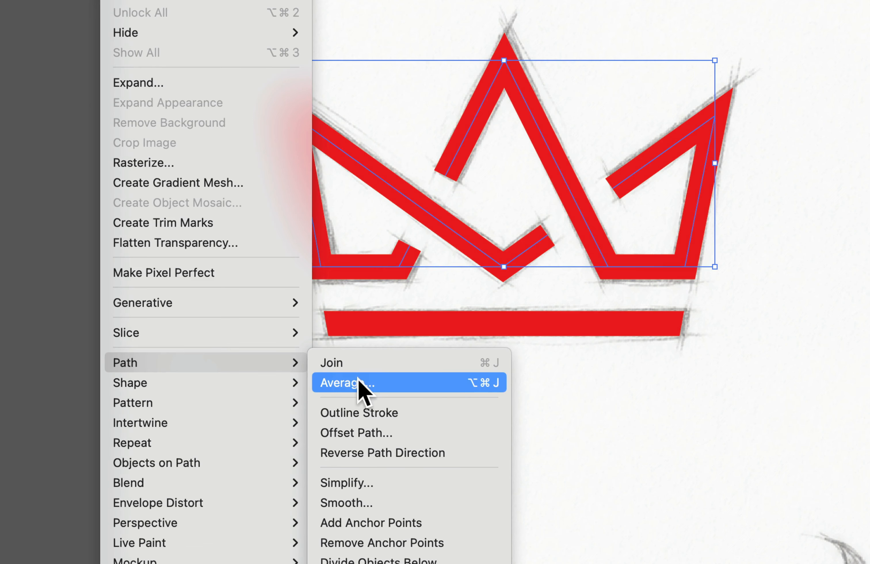
click(355, 413)
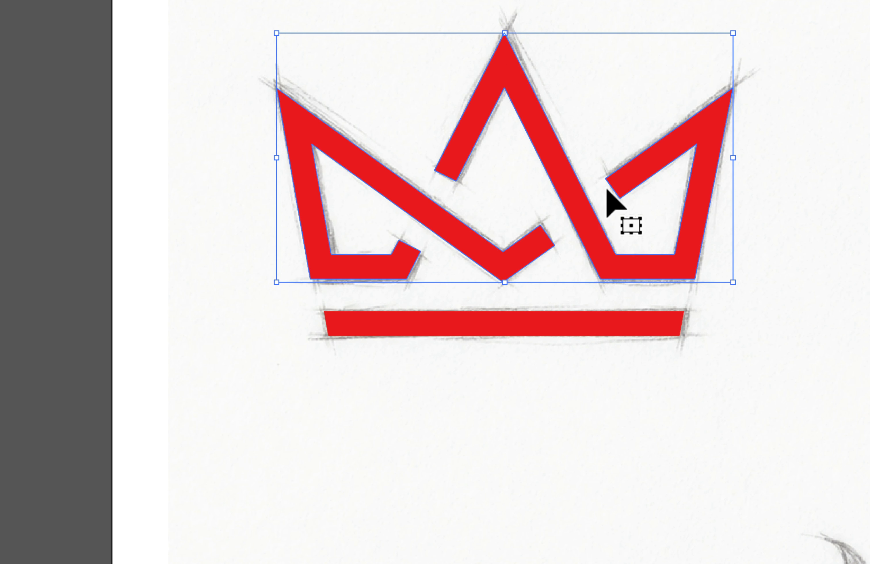
Step: Group the outlined crown shapes together with the bar beneath them, then clear the selection
shift+click(477, 317)
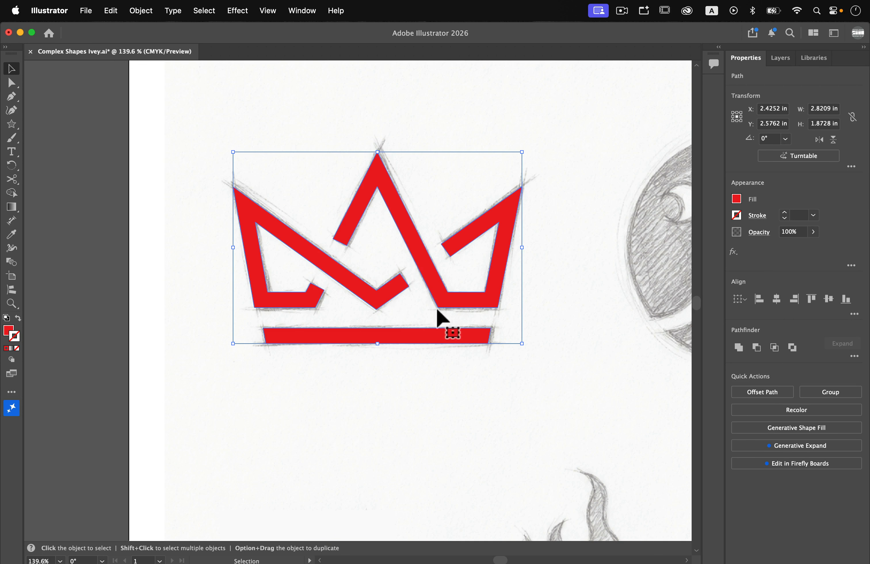
click(143, 7)
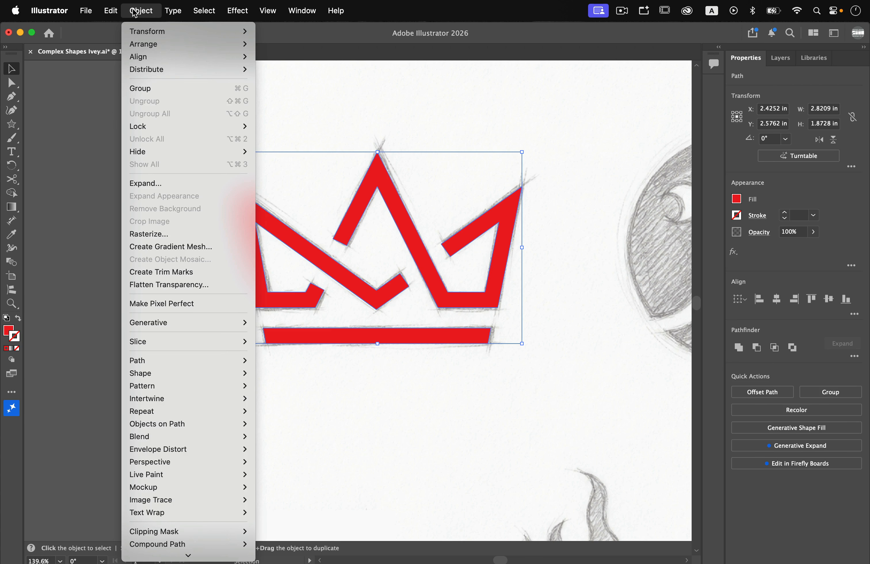
click(161, 90)
click(579, 180)
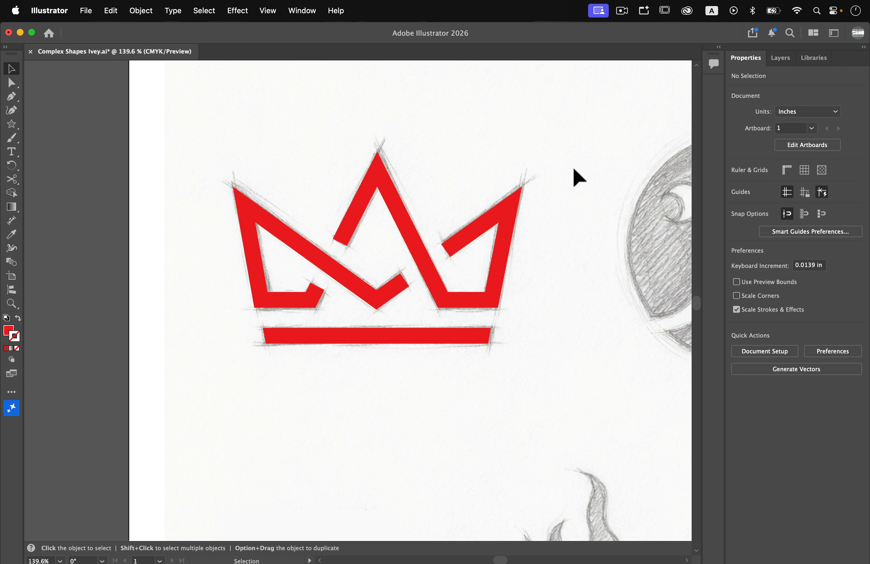
Step: Lock the Logo 1 layer and create a new layer named "Logo 2" above it
click(782, 59)
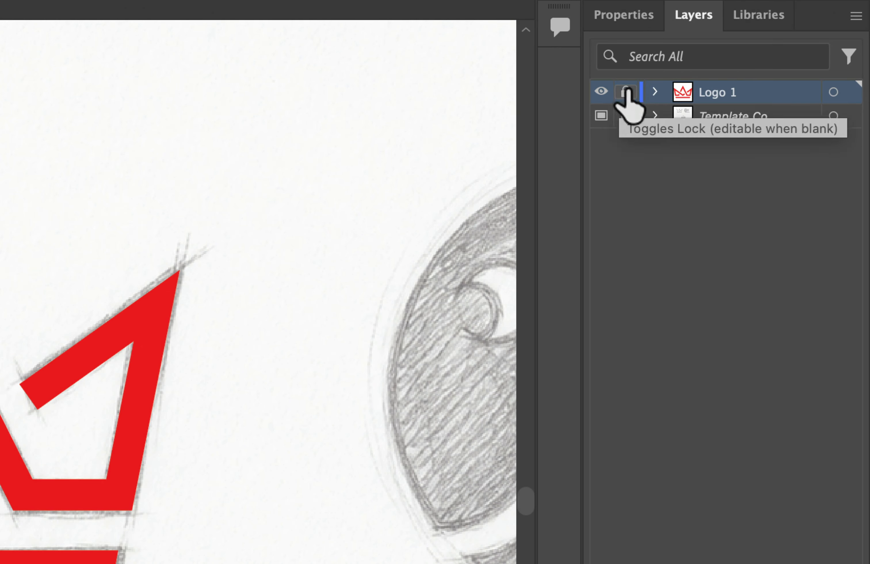
click(626, 92)
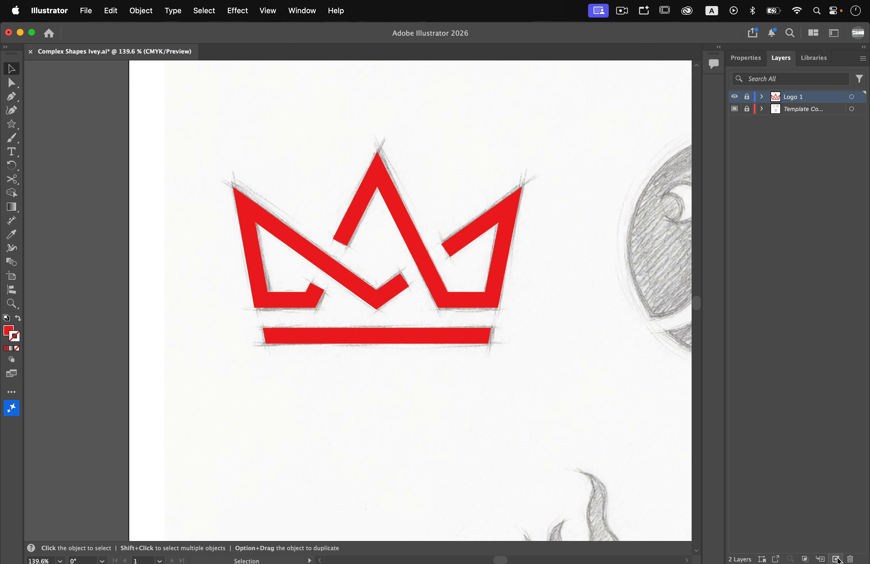
click(837, 558)
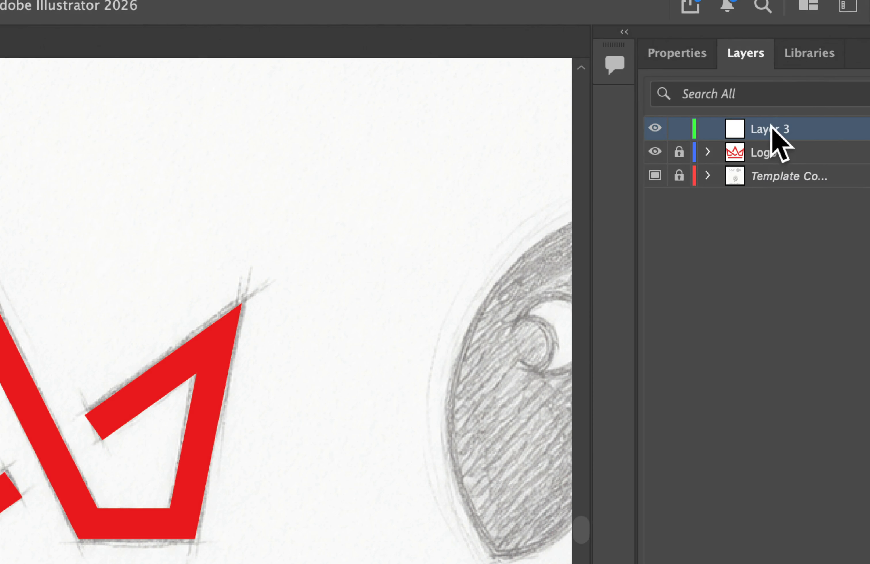
double_click(793, 97)
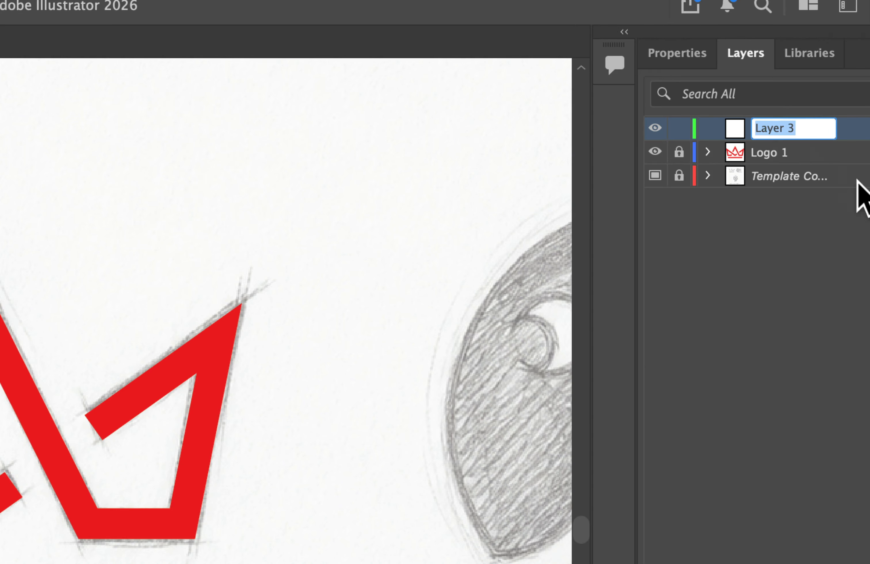
text(Logo)
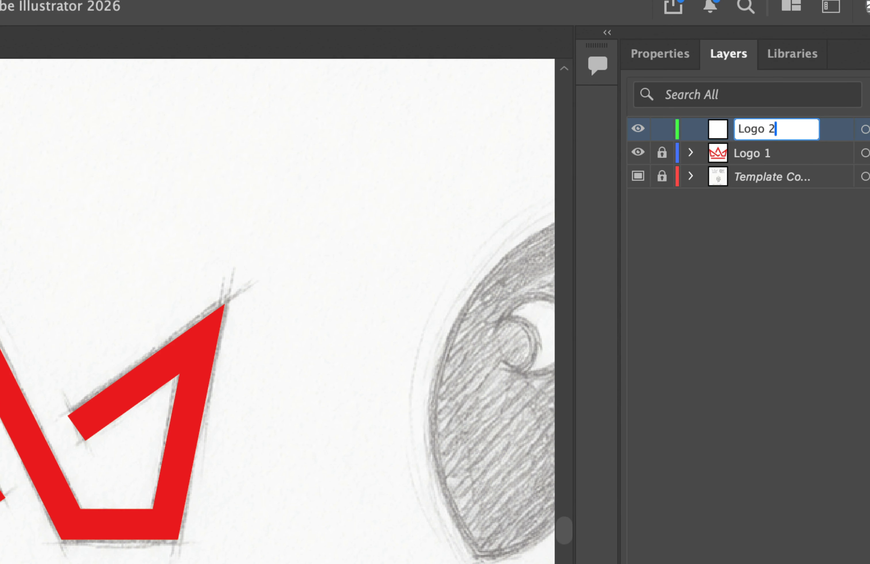
text( 2)
key(Return)
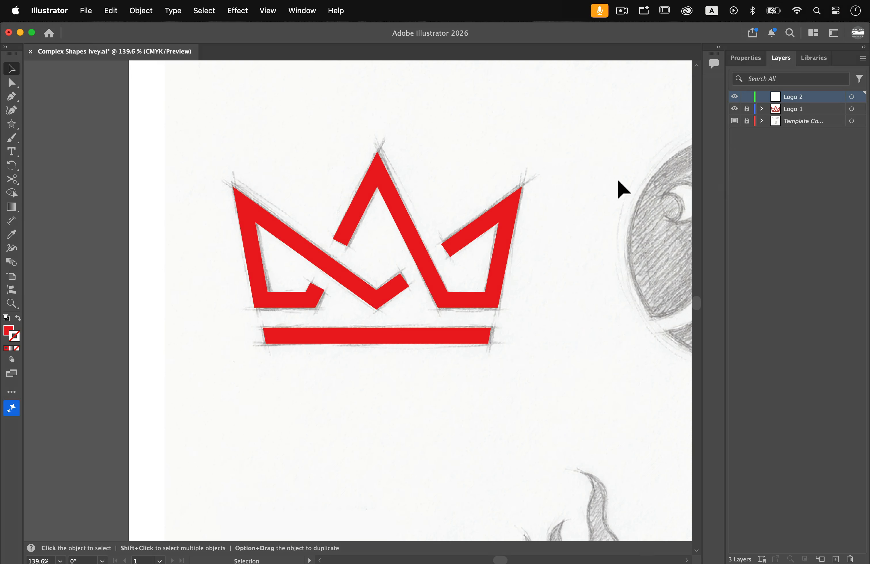
Step: Set up the Ellipse tool with no fill and a red 1 pt stroke for tracing the round face sketch
scroll(617, 179, right, 20)
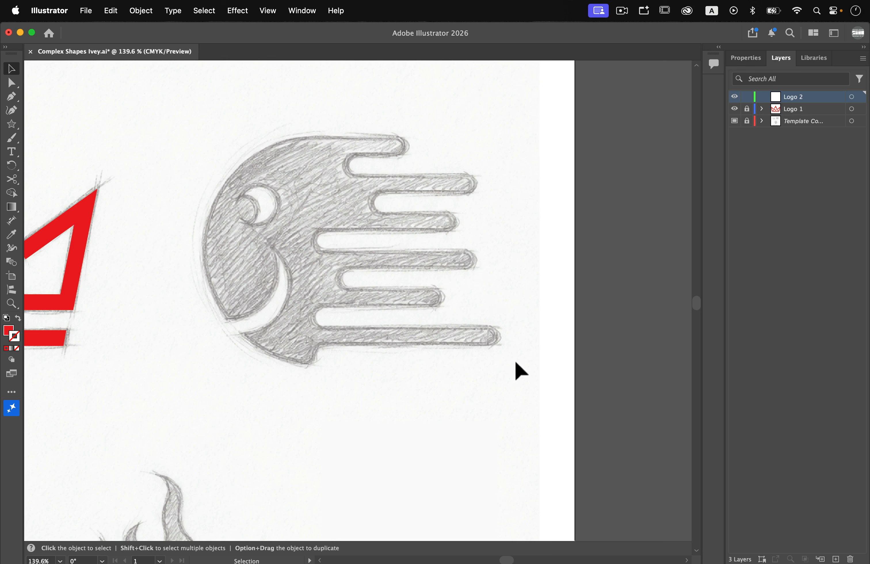
key(m)
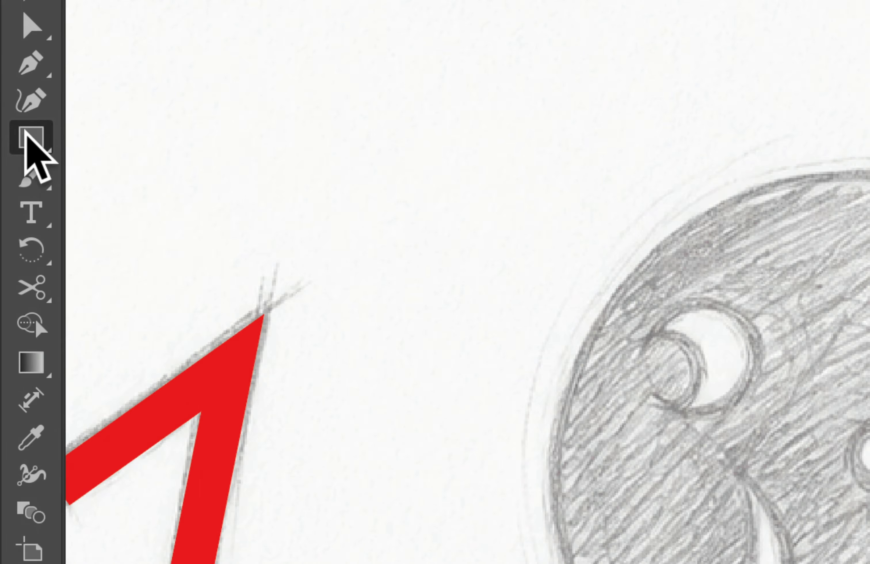
click(12, 124)
click(155, 176)
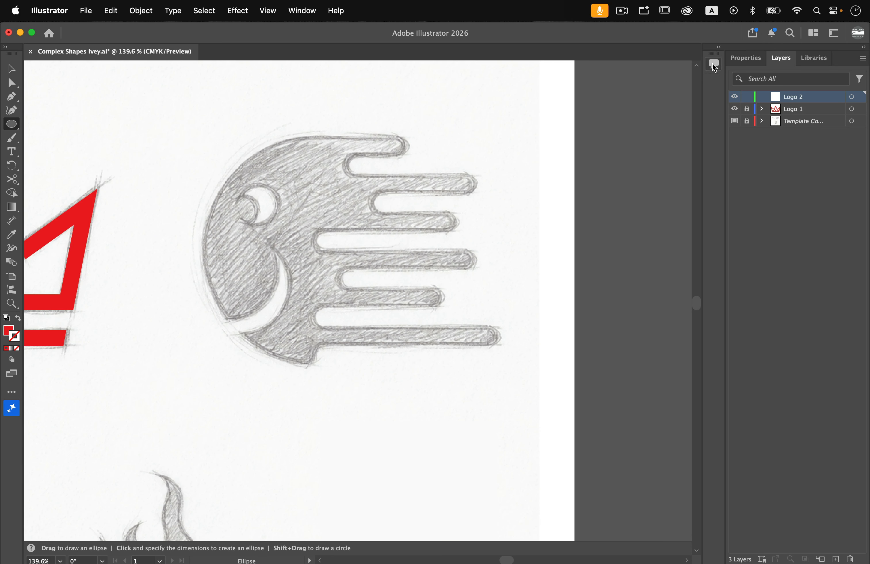
click(744, 59)
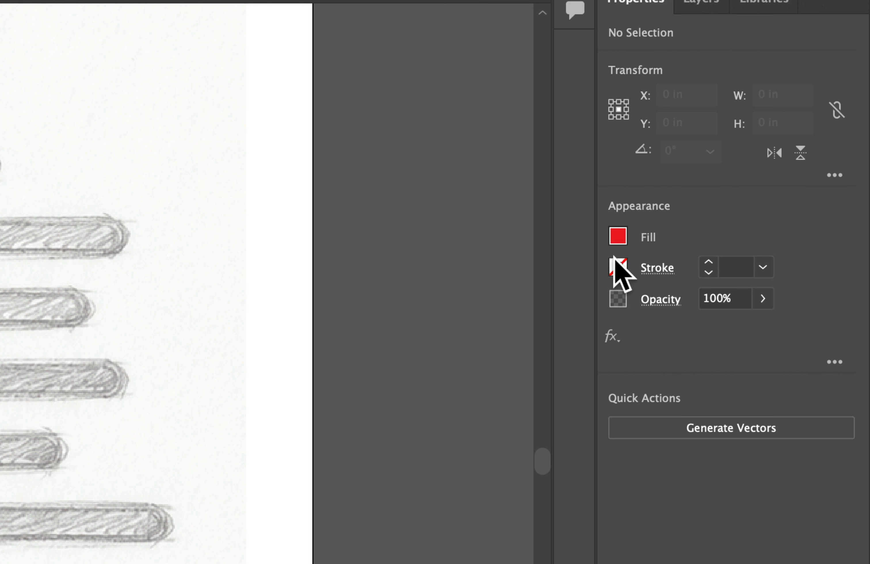
click(618, 236)
click(381, 388)
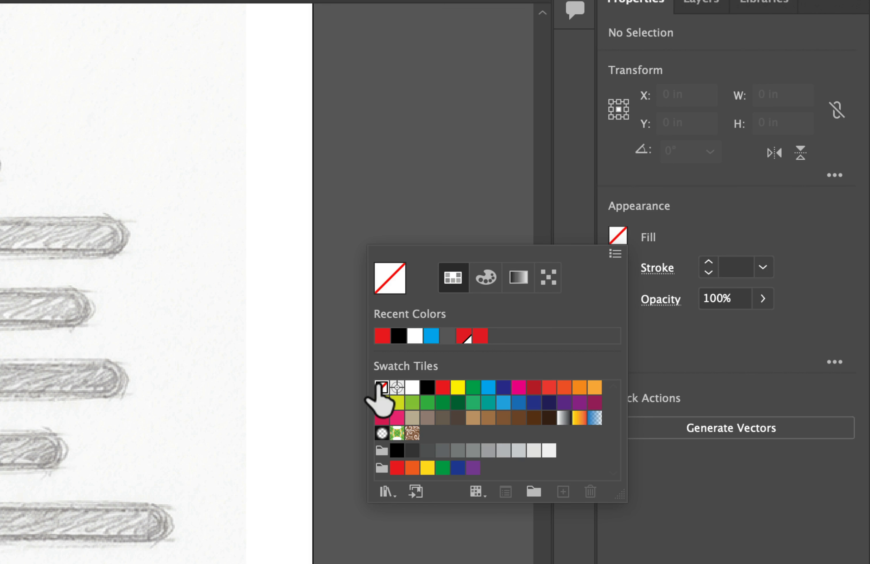
click(618, 268)
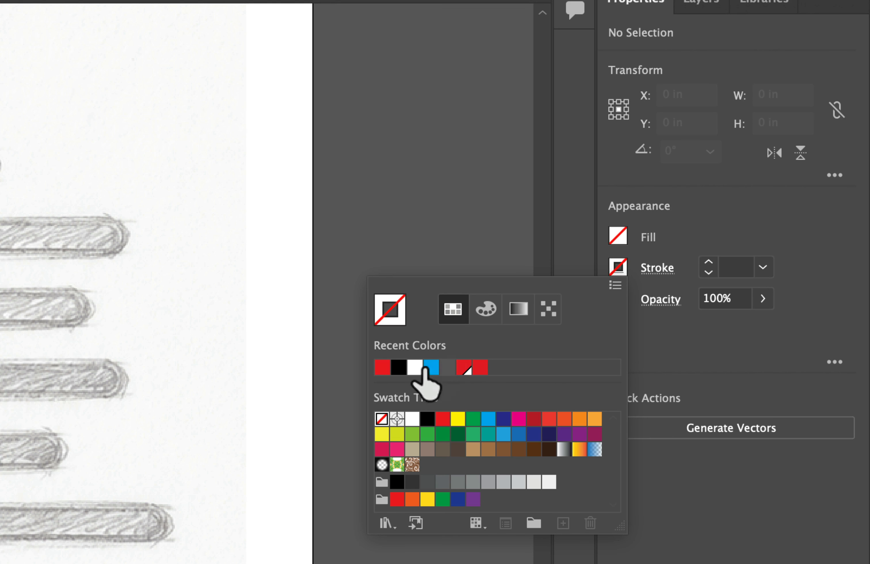
click(382, 367)
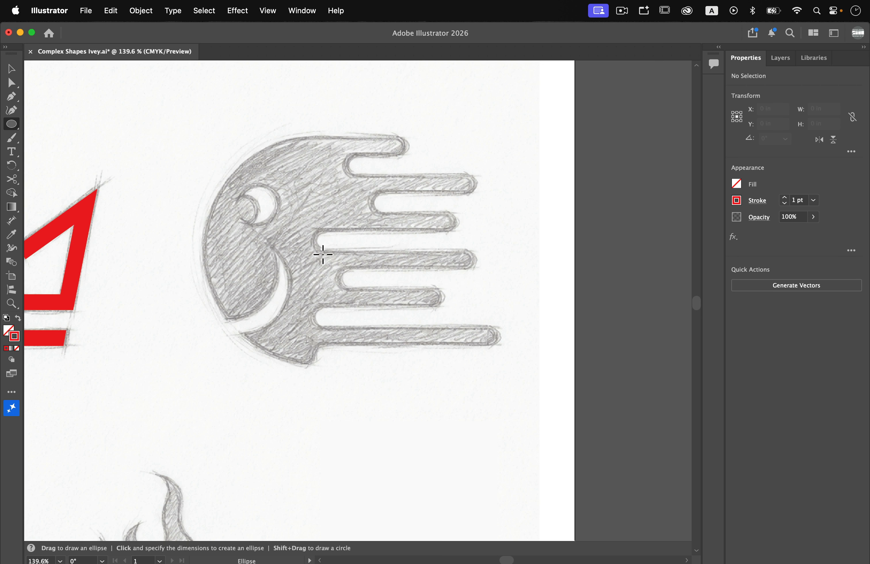
Step: Draw a circle about 2.19 in across from the center of the face sketch, fitting its rounded outline
drag(323, 254, 409, 363)
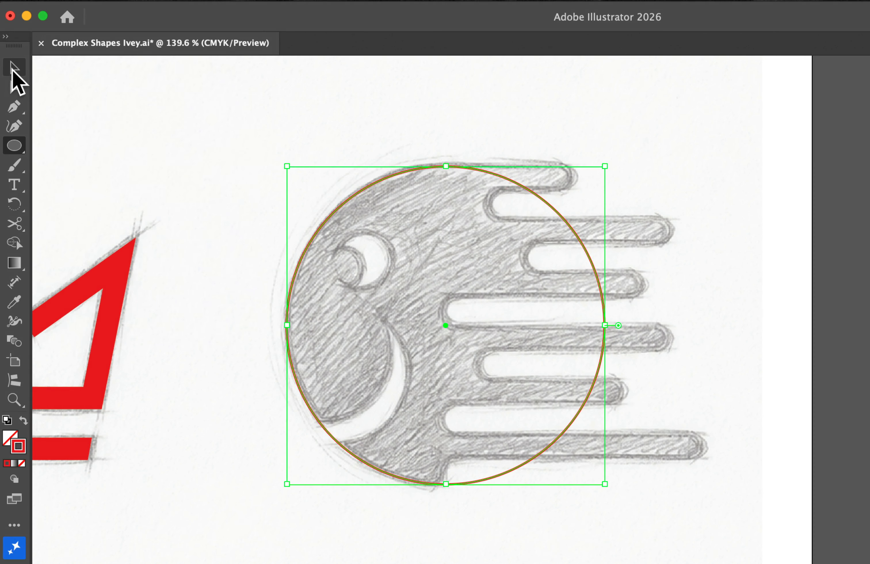
click(10, 71)
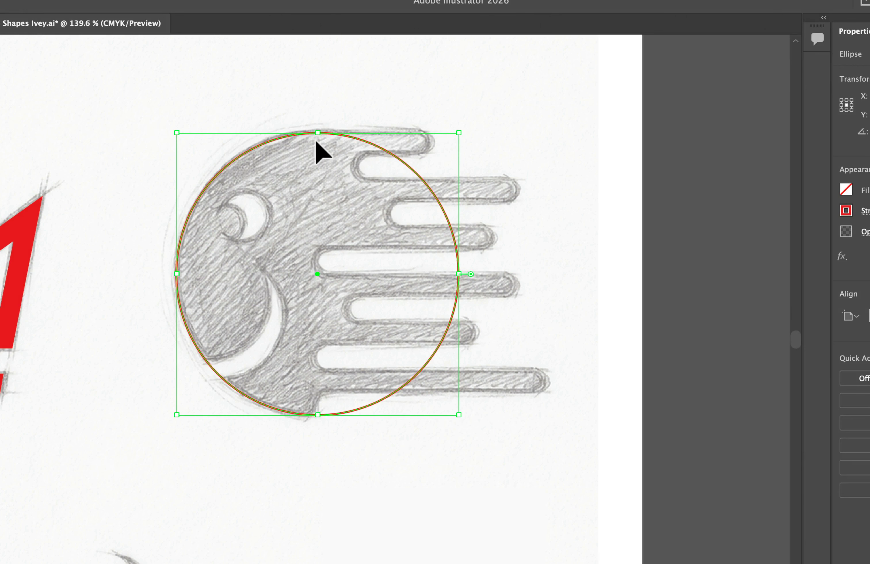
mouse_move(316, 138)
mouse_down()
mouse_move(315, 121)
mouse_move(320, 133)
mouse_up()
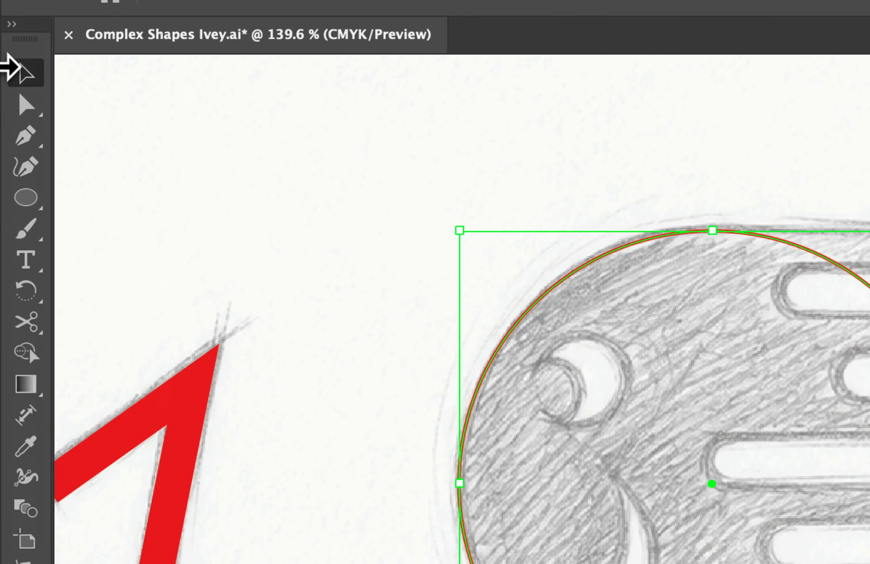
Step: Delete the circle's rightmost anchor point so only the face's left half arc remains
click(12, 84)
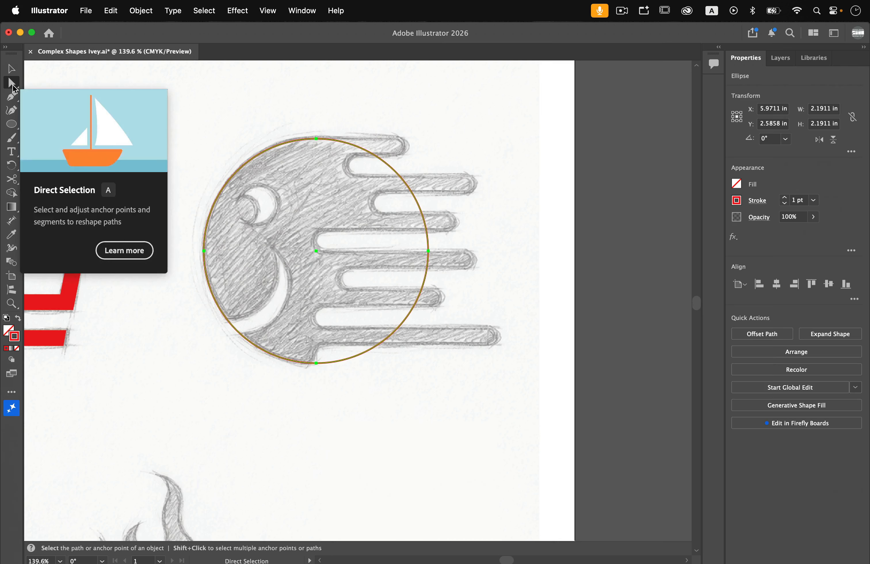
scroll(430, 273, down, 1)
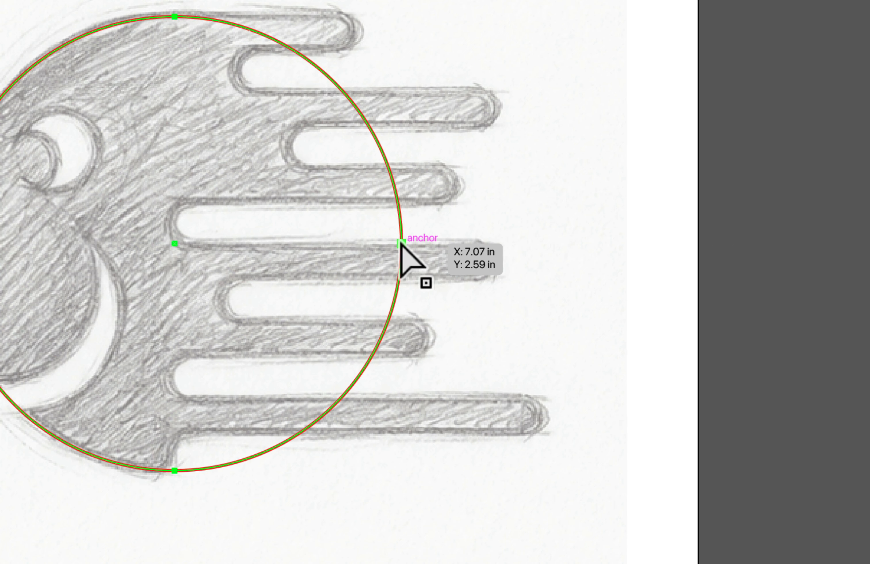
click(400, 243)
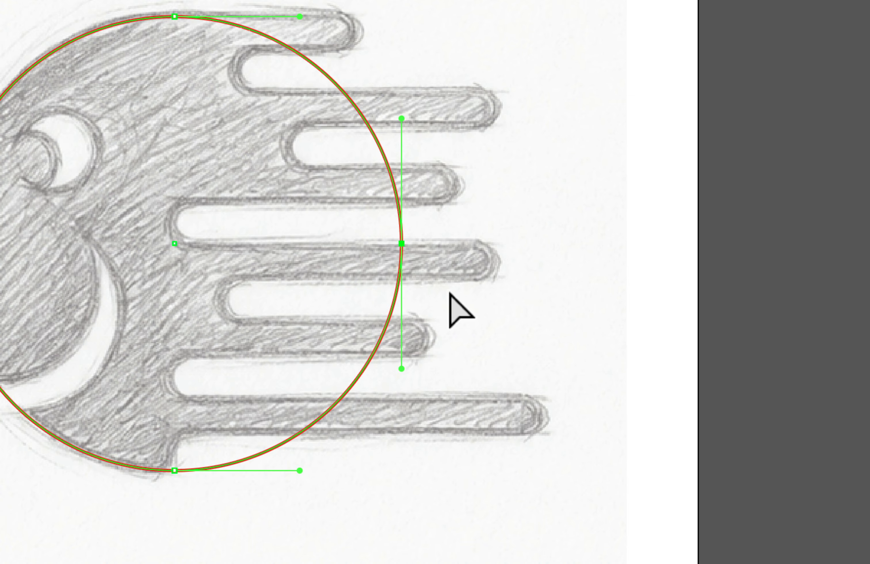
key(Delete)
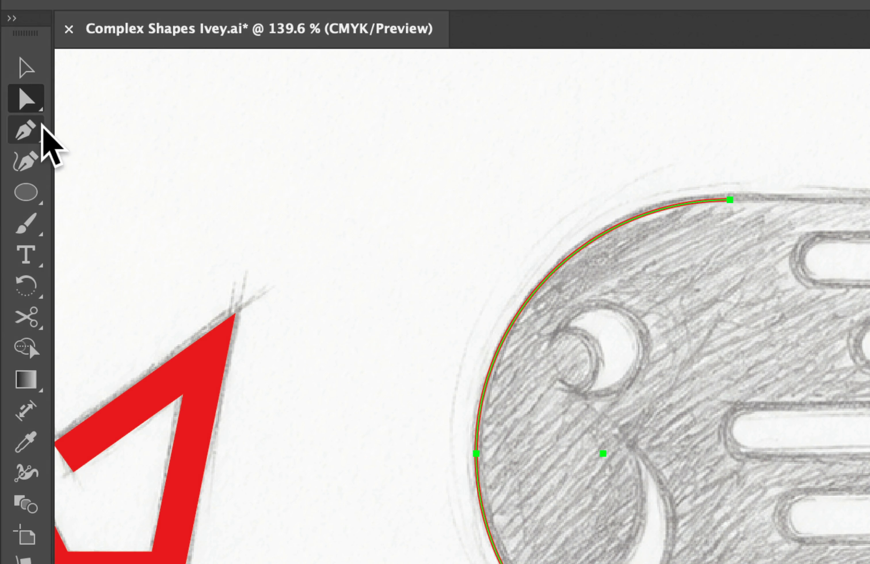
Step: Continue the arc's upper end with straight Pen segments around the first streak, squaring its tip at about X 6.83 in
click(27, 132)
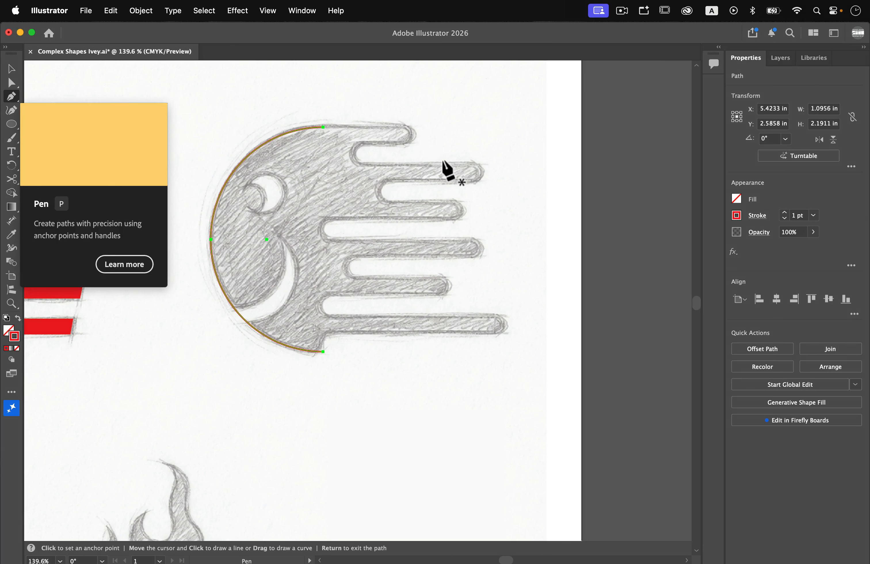
scroll(353, 128, up, 5)
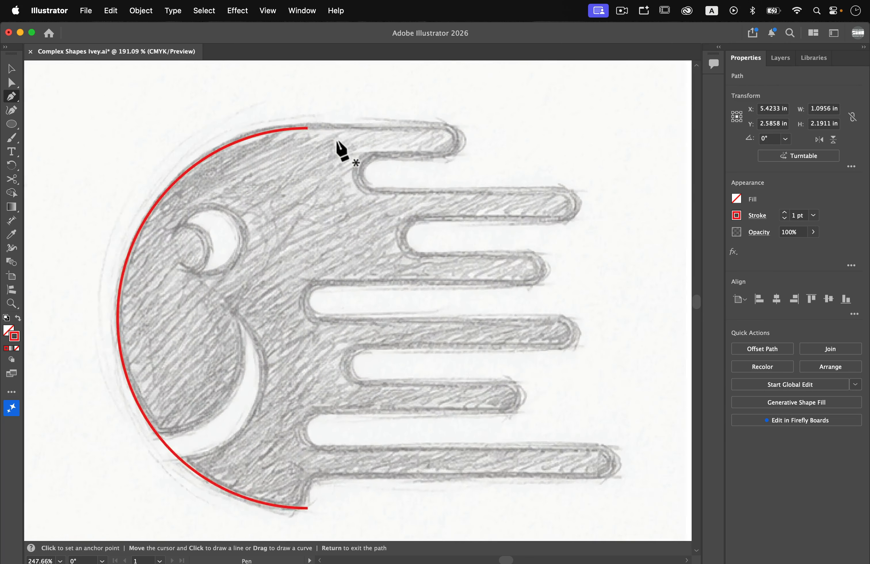
scroll(311, 142, up, 3)
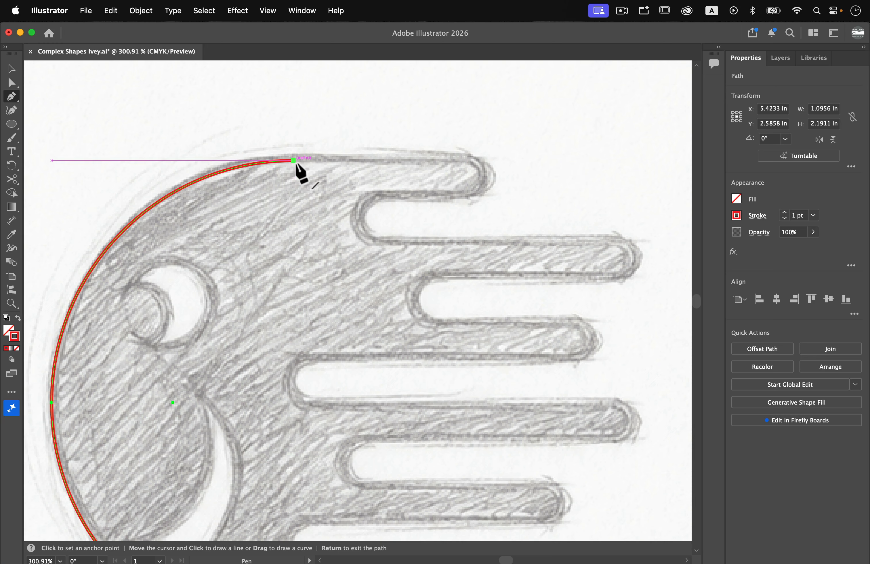
drag(294, 161, 485, 161)
click(483, 160)
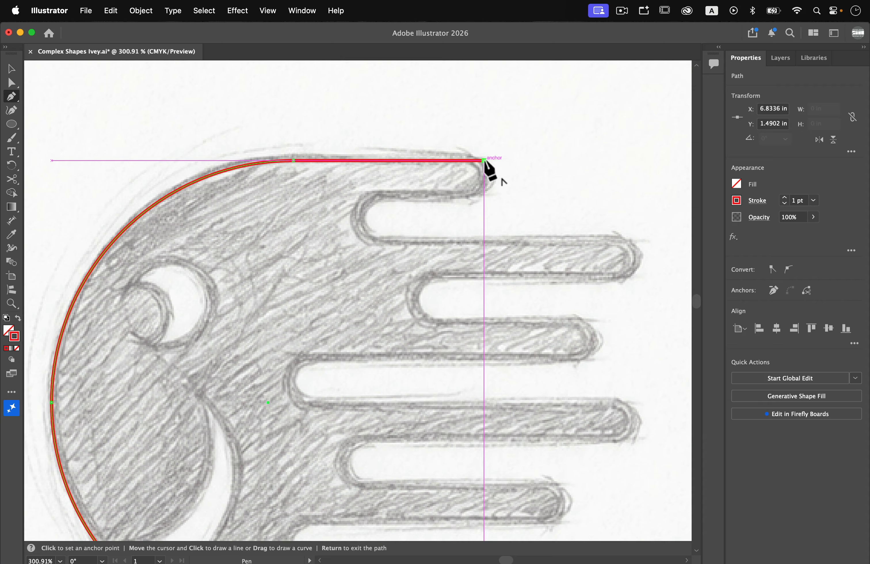
click(484, 195)
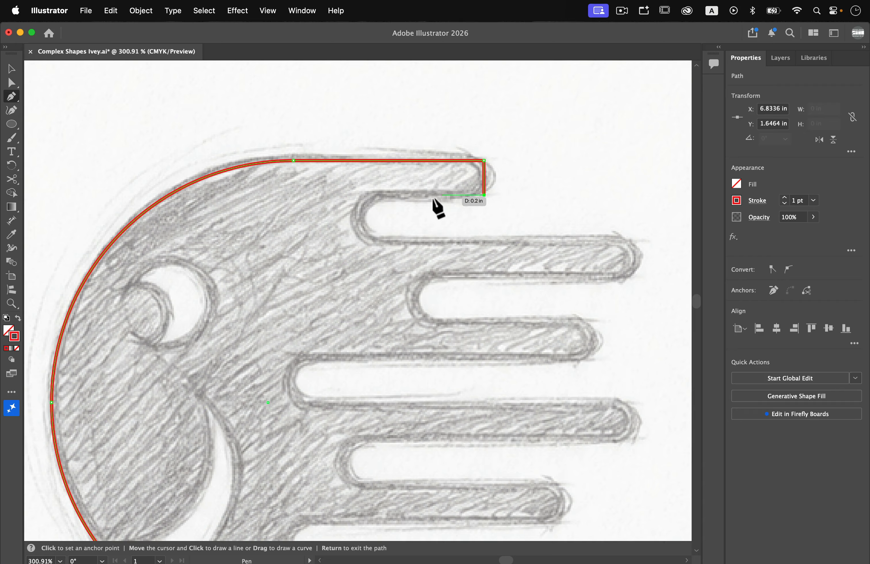
click(356, 195)
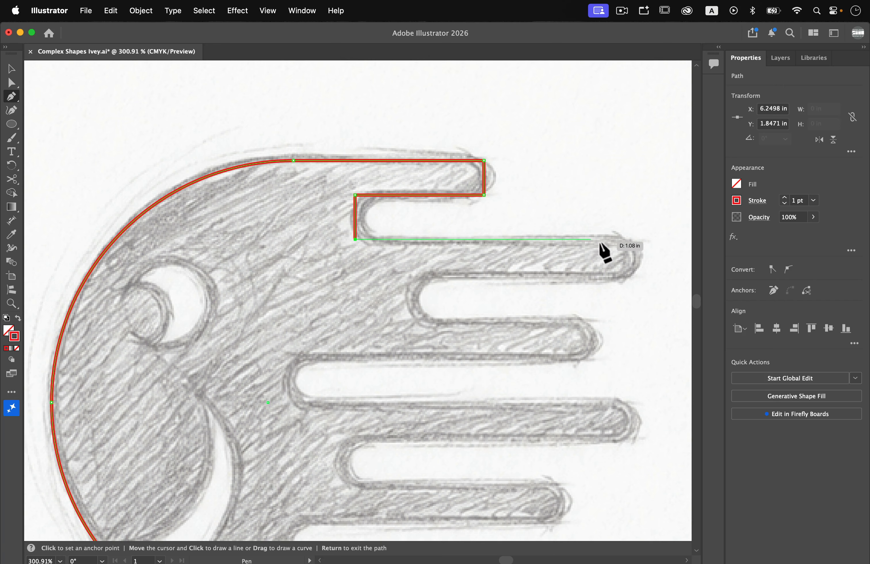
Step: Trace the second and third streaks and the gaps below them with square corners, tips at about X 7.53 in and 7.34 in
click(639, 239)
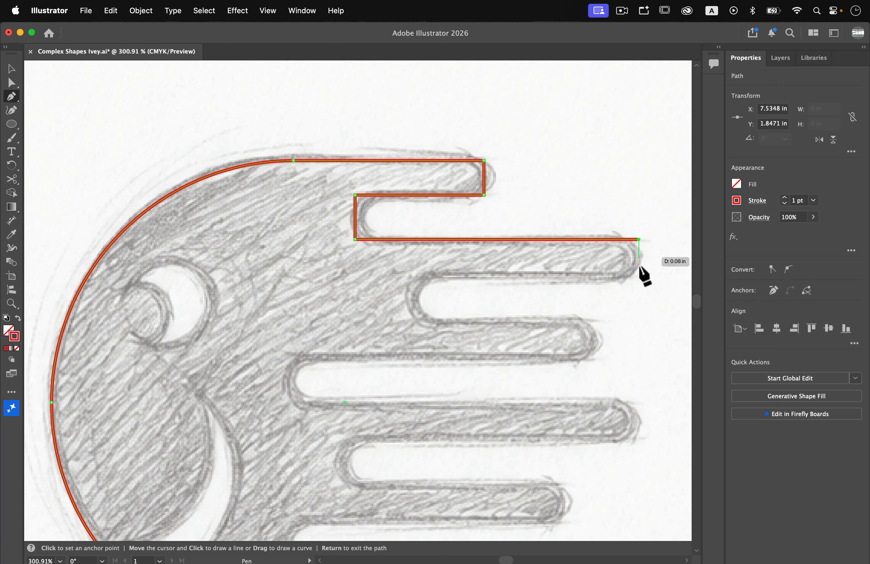
click(639, 278)
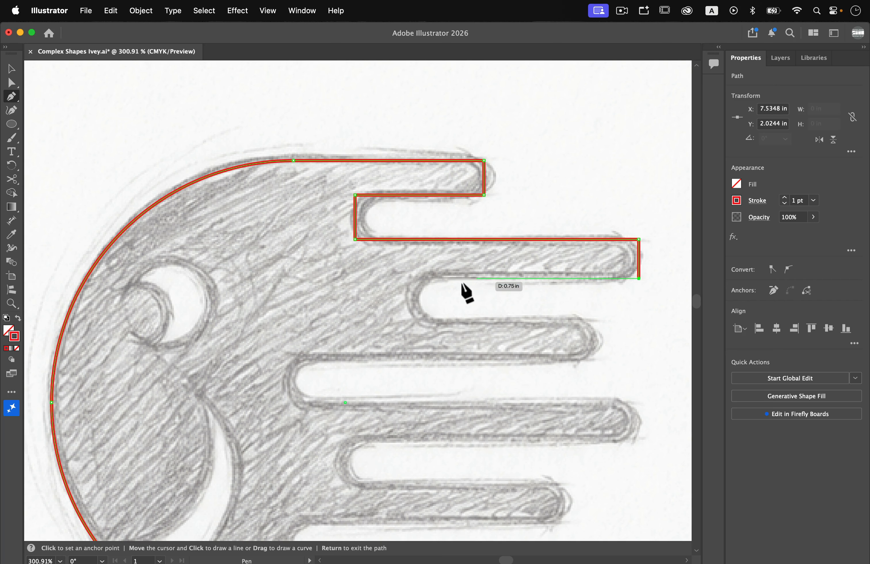
click(412, 278)
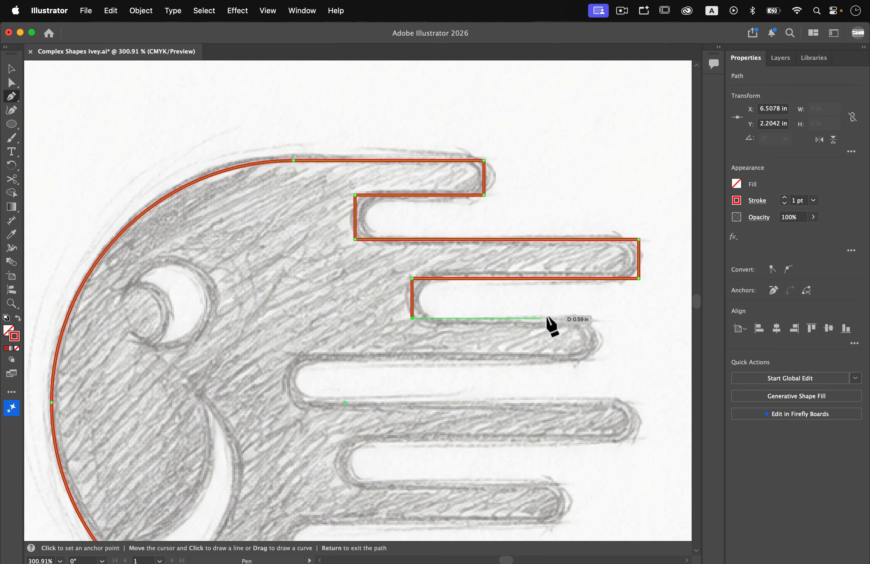
click(595, 318)
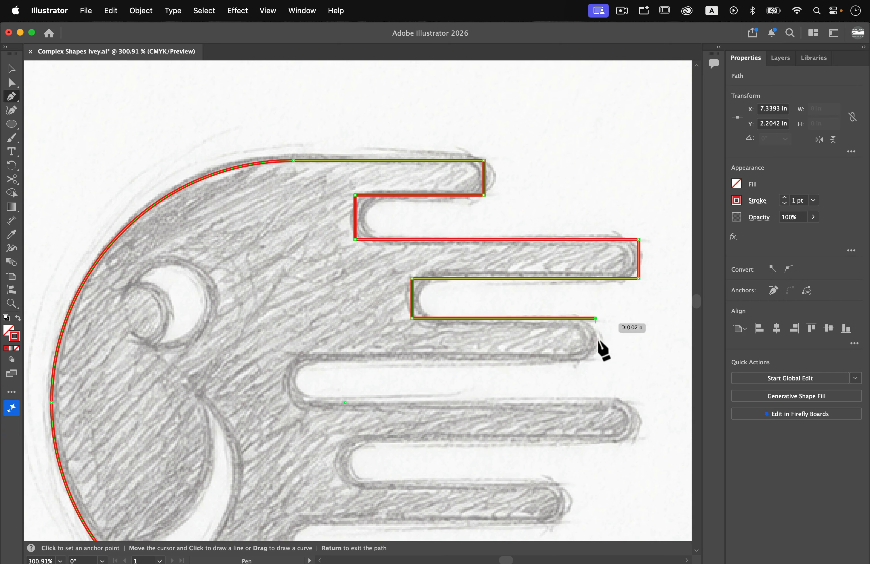
click(596, 357)
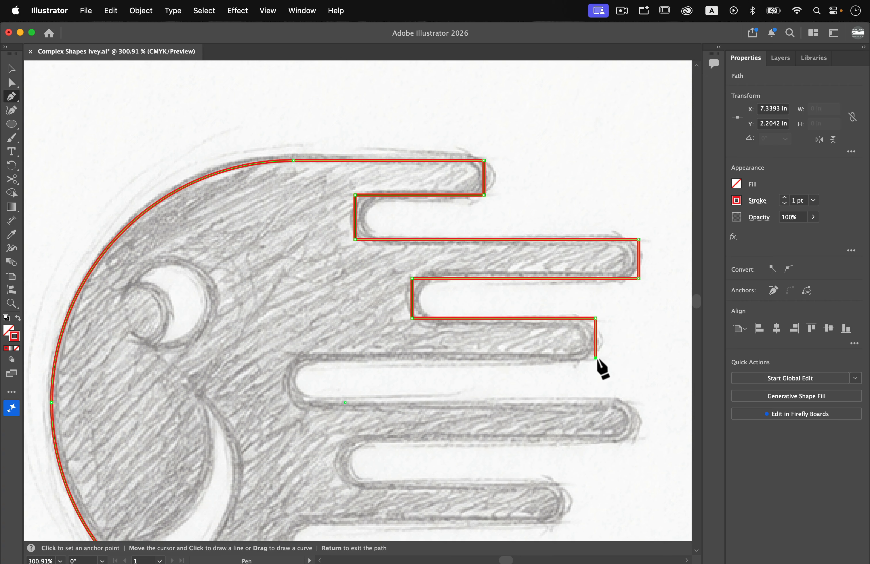
click(288, 358)
click(288, 401)
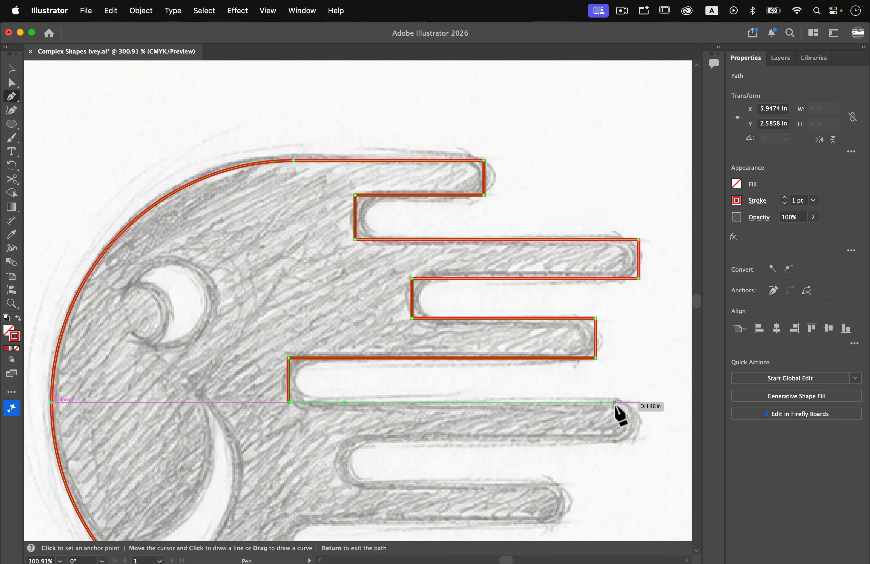
Step: Trace the fourth and fifth streaks with straight, square-cornered segments, ending their tips at about X 7.52 in and 7.18 in
click(635, 402)
scroll(637, 405, down, 6)
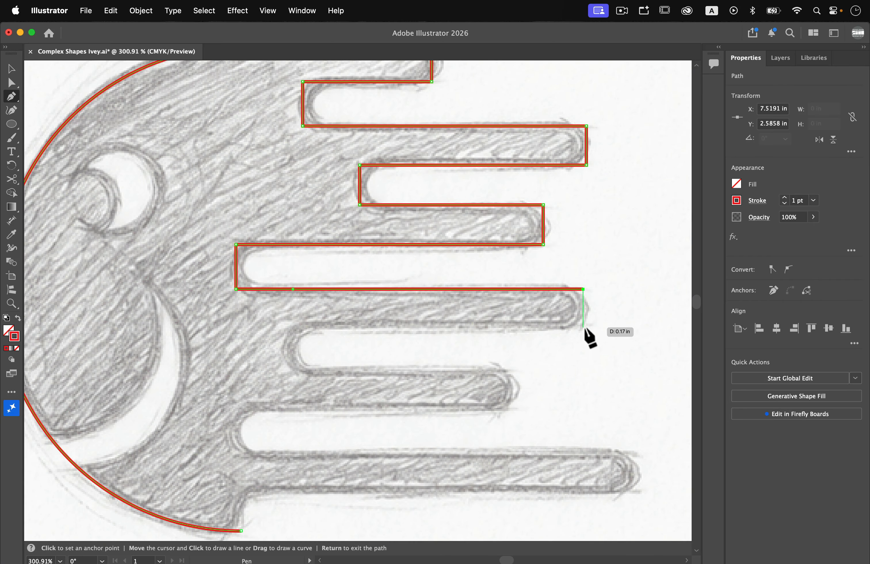
click(286, 325)
click(286, 364)
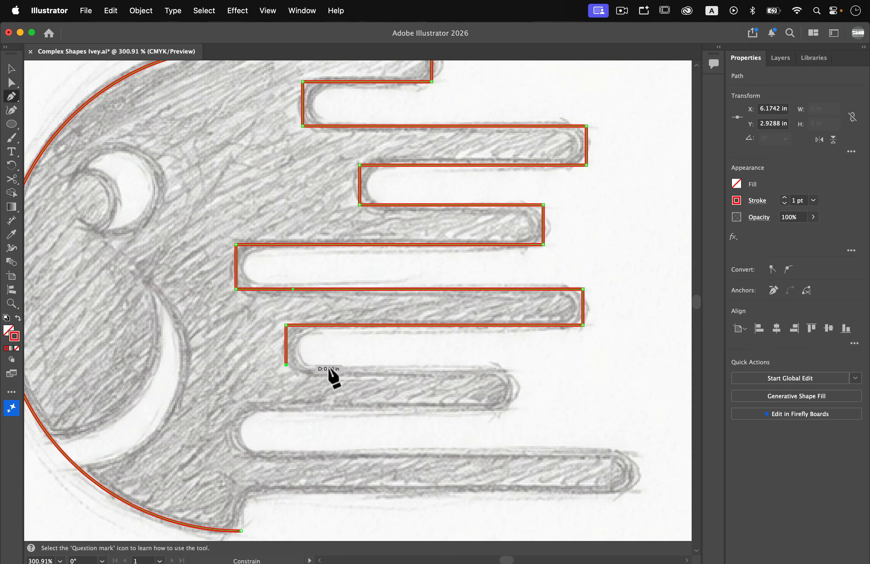
super+click(509, 375)
click(508, 364)
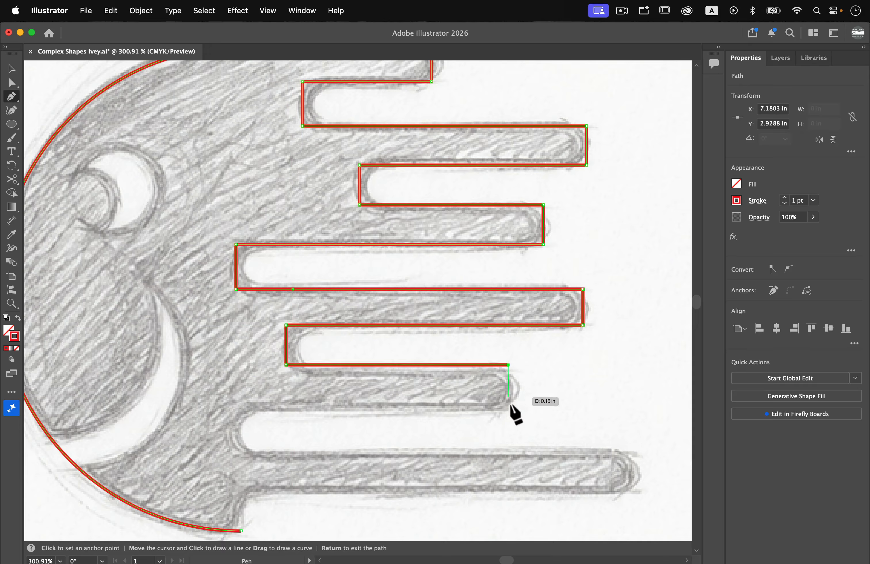
click(237, 409)
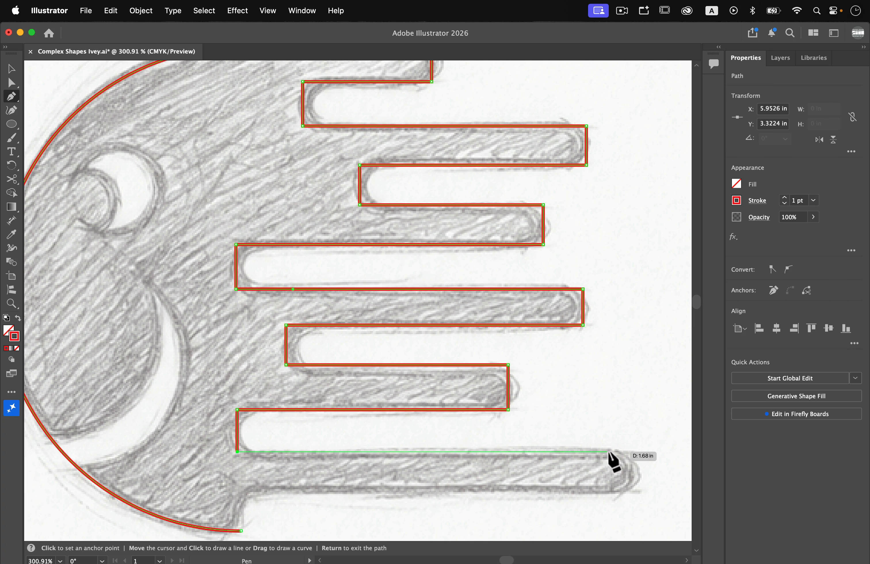
Step: Trace the lowest streak with its tip at about X 7.76 in and close the path at the arc's lower end
click(635, 451)
click(636, 494)
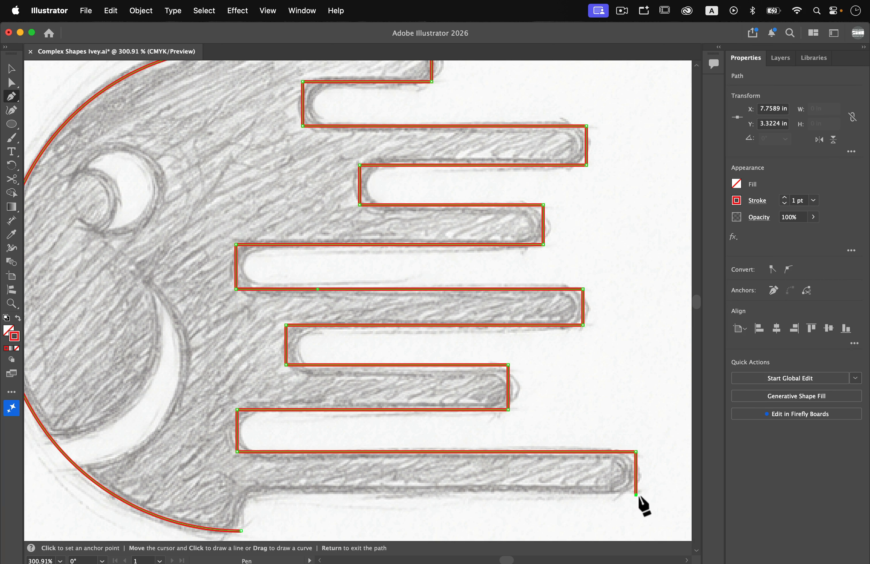
click(246, 494)
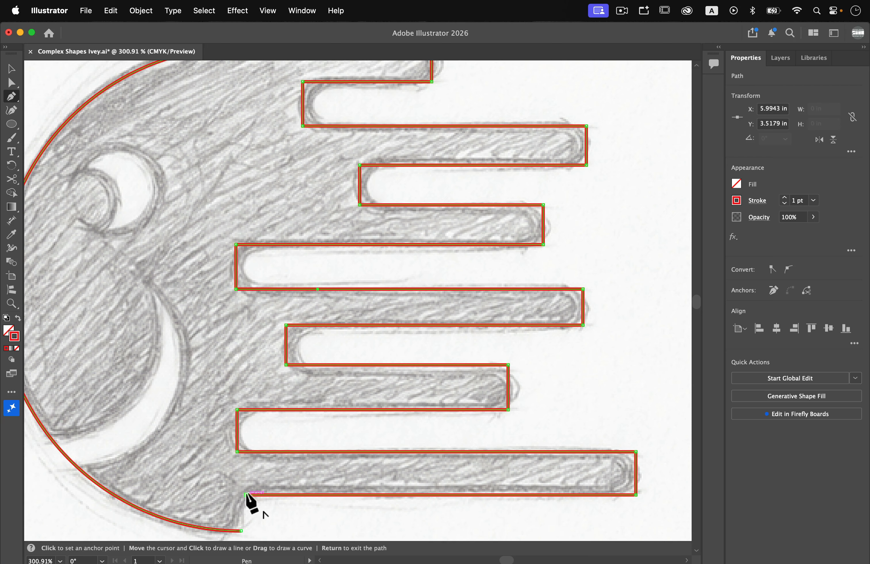
scroll(247, 527, down, 5)
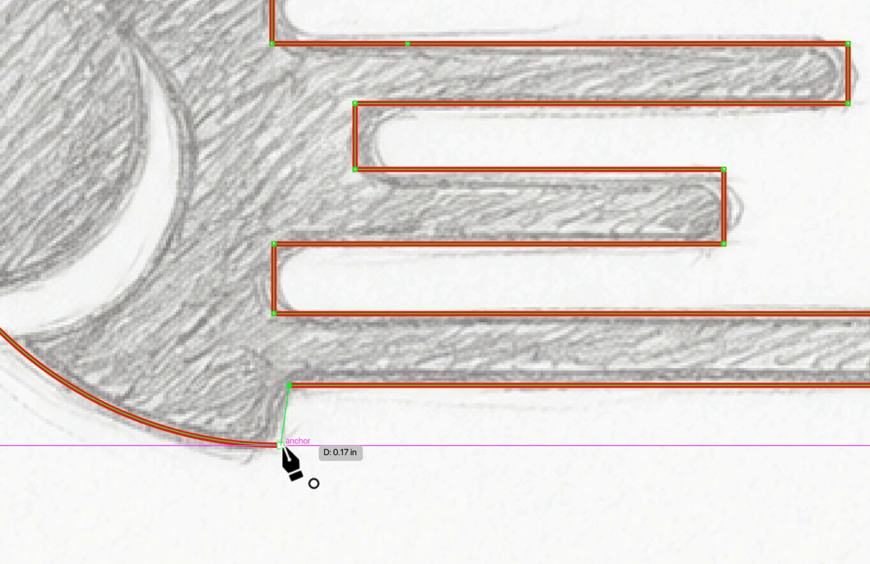
click(281, 446)
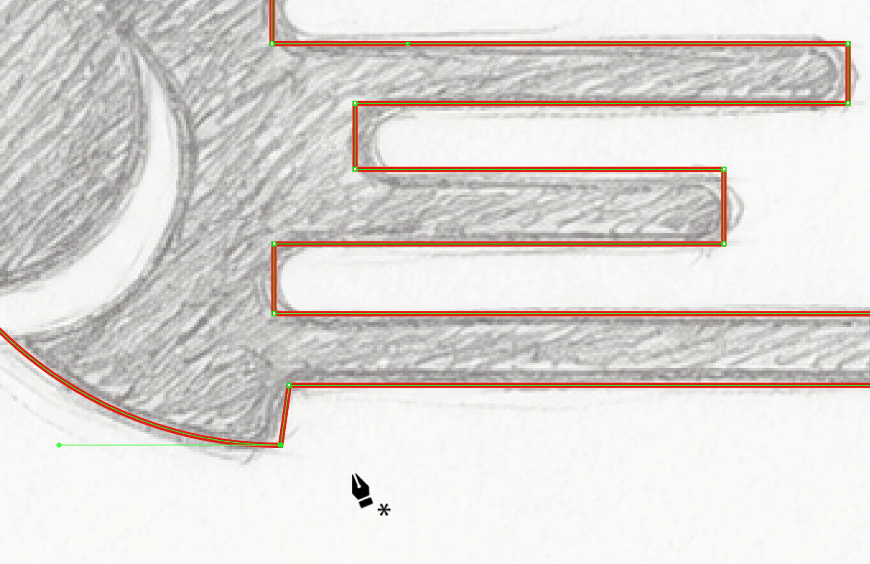
Step: Move the first streak's end segment outward and the inner segment of the gap below it slightly right to fit the sketch
scroll(288, 437, up, 2)
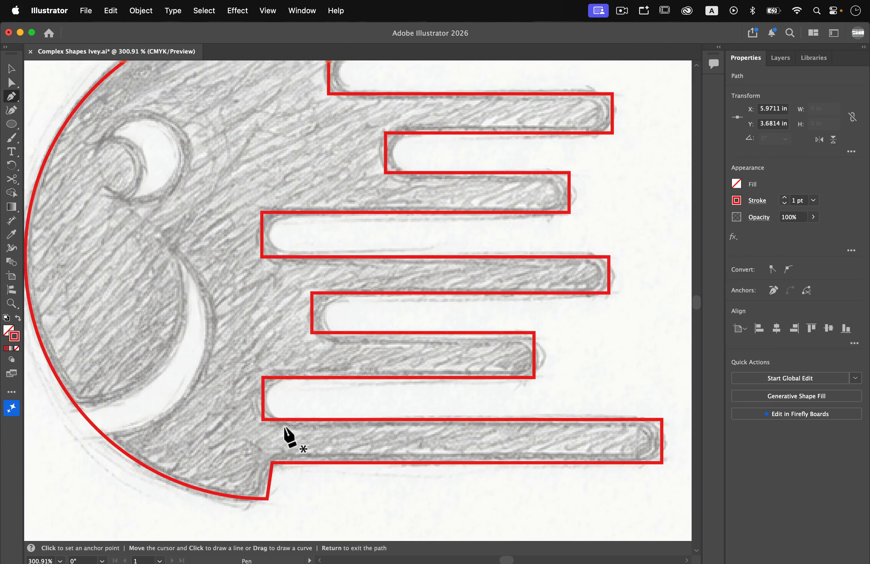
scroll(288, 437, down, 5)
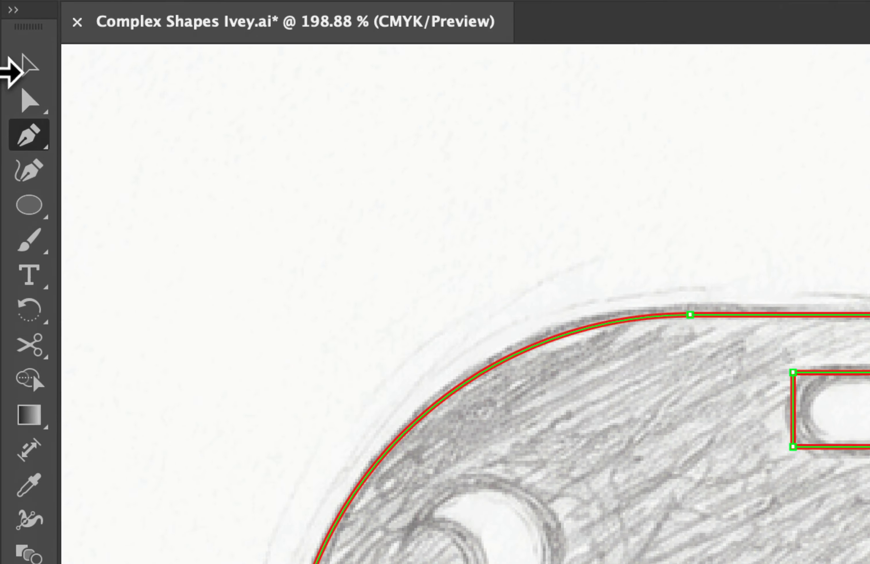
click(12, 83)
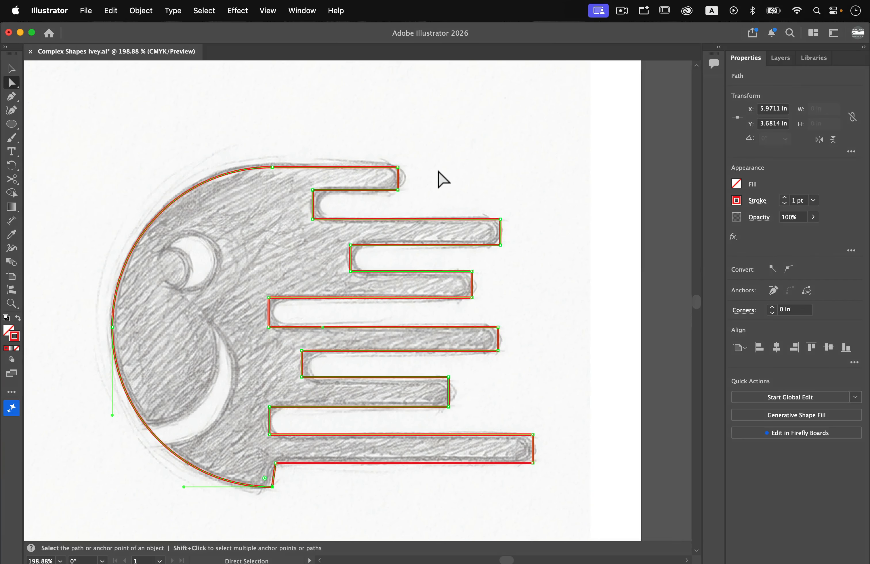
scroll(438, 171, up, 8)
scroll(437, 170, left, 2)
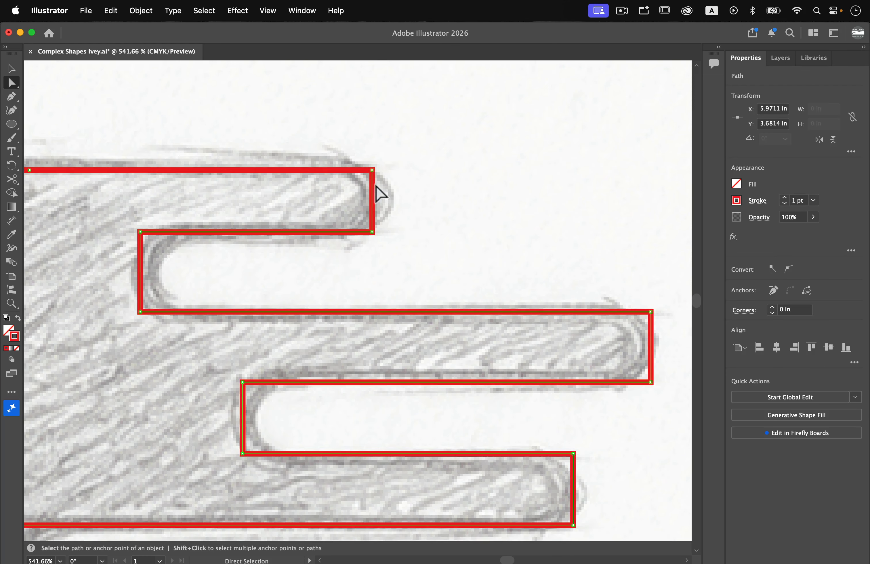
click(495, 134)
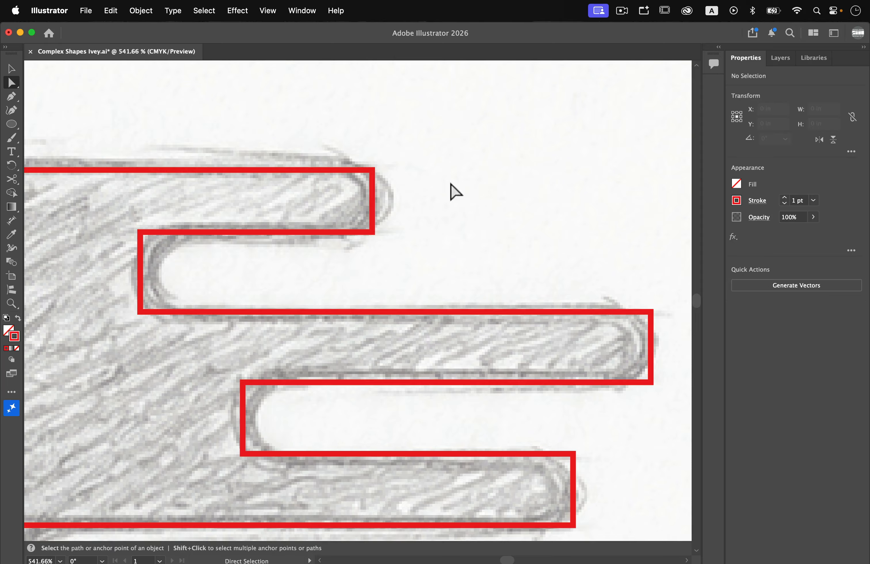
mouse_move(372, 200)
mouse_down()
mouse_move(402, 199)
mouse_move(389, 198)
mouse_up()
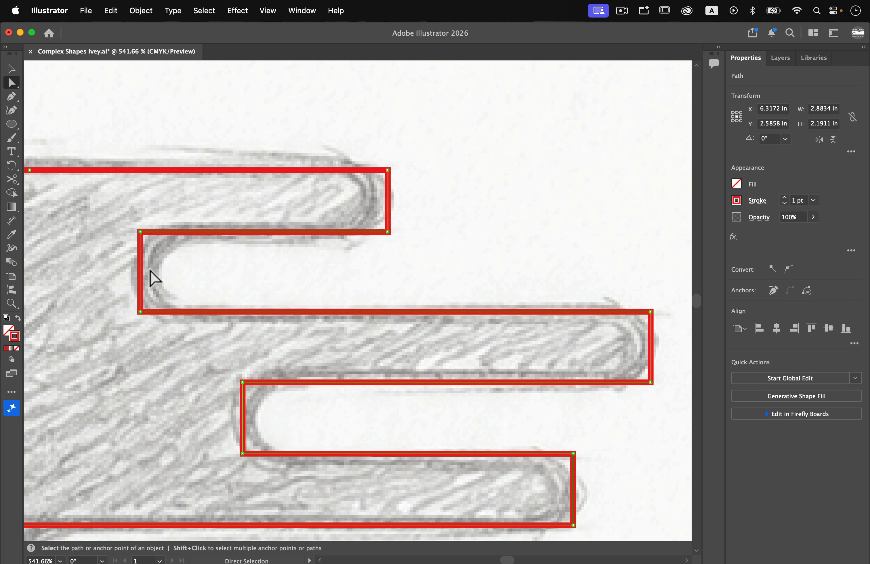
drag(136, 274, 151, 275)
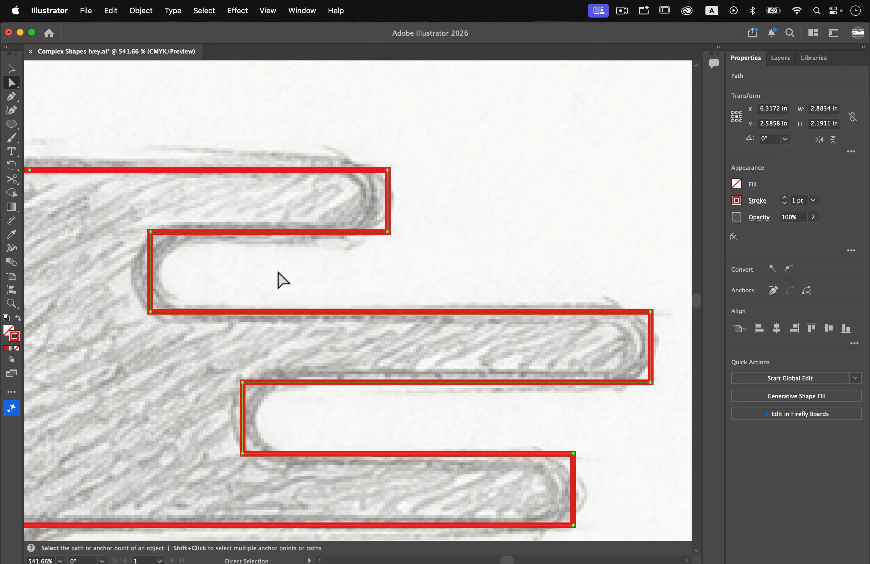
Step: Shorten the second streak's end slightly, shift the inner segment of the gap below it right, and clear the selection
scroll(592, 296, right, 3)
scroll(592, 296, down, 2)
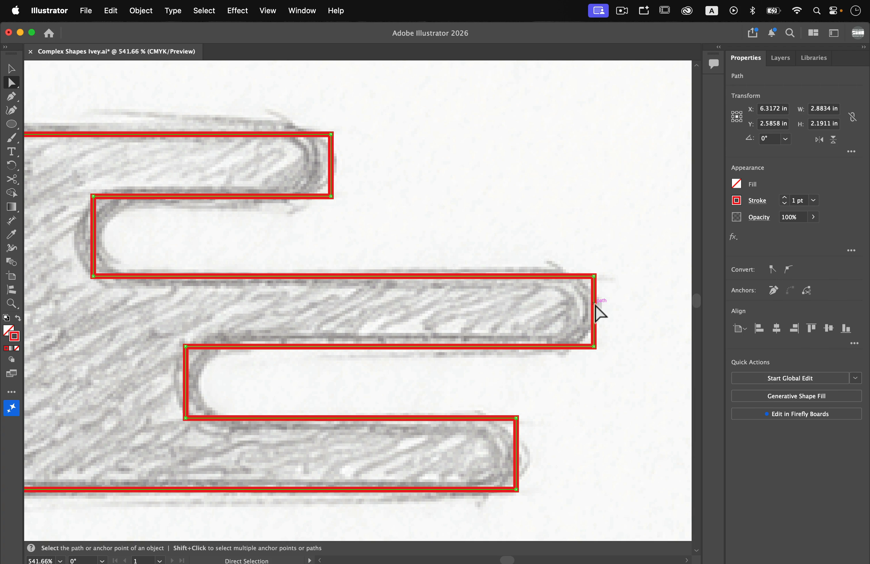
drag(595, 312, 588, 307)
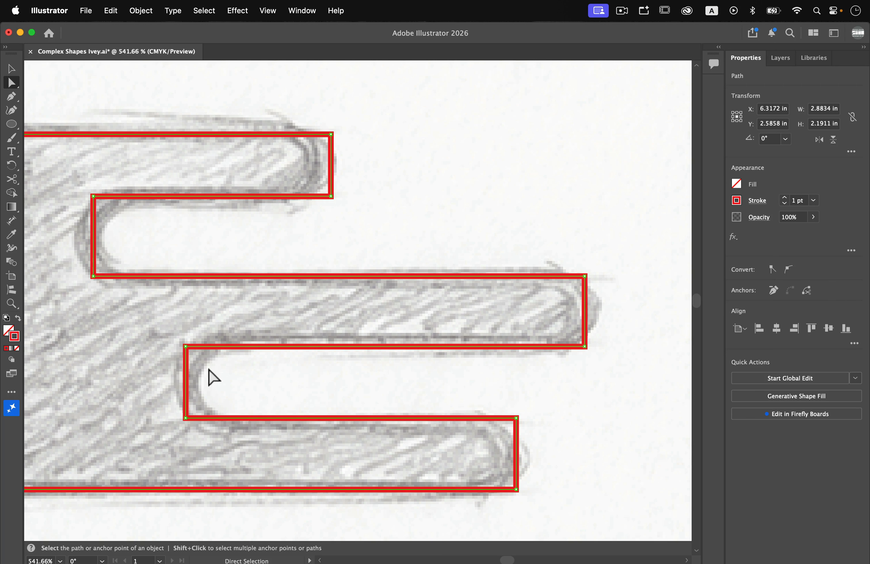
drag(187, 383, 199, 385)
click(242, 384)
scroll(242, 384, down, 10)
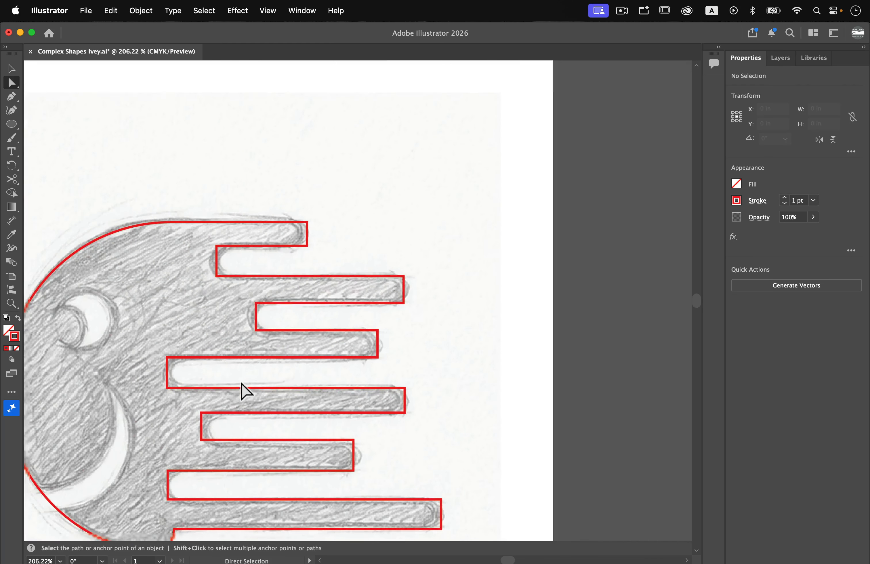
scroll(246, 391, up, 4)
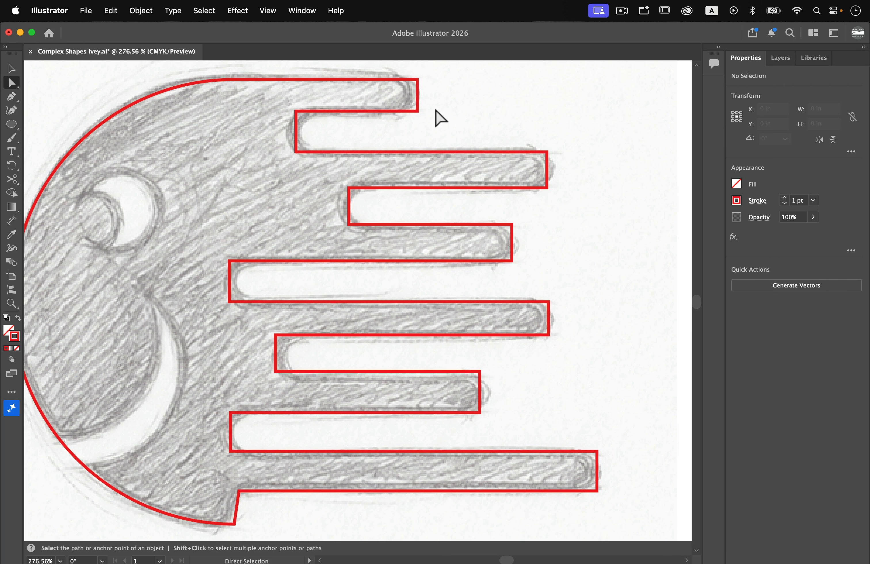
click(268, 9)
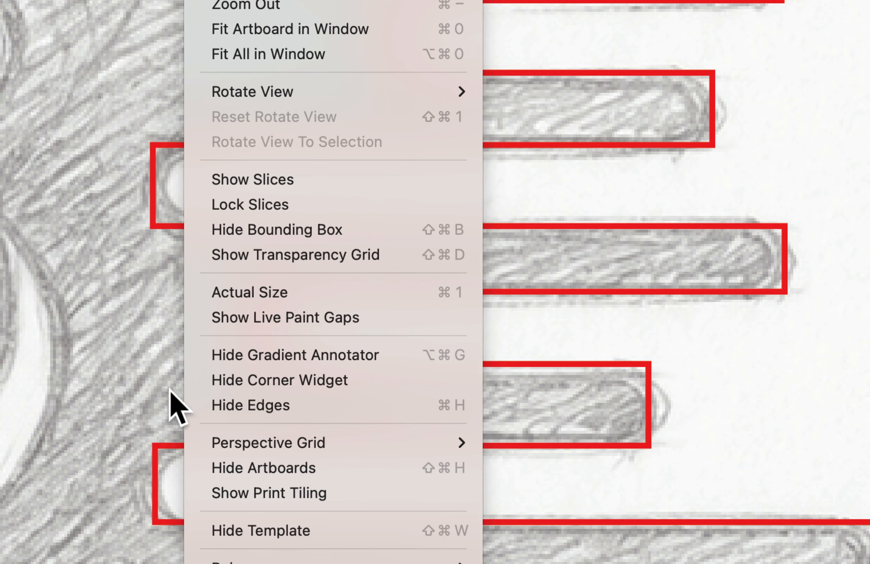
click(131, 373)
Step: Fully round both corners of the first streak's tip and both corners at the inner end of the gap below it
scroll(230, 297, up, 9)
scroll(229, 297, right, 4)
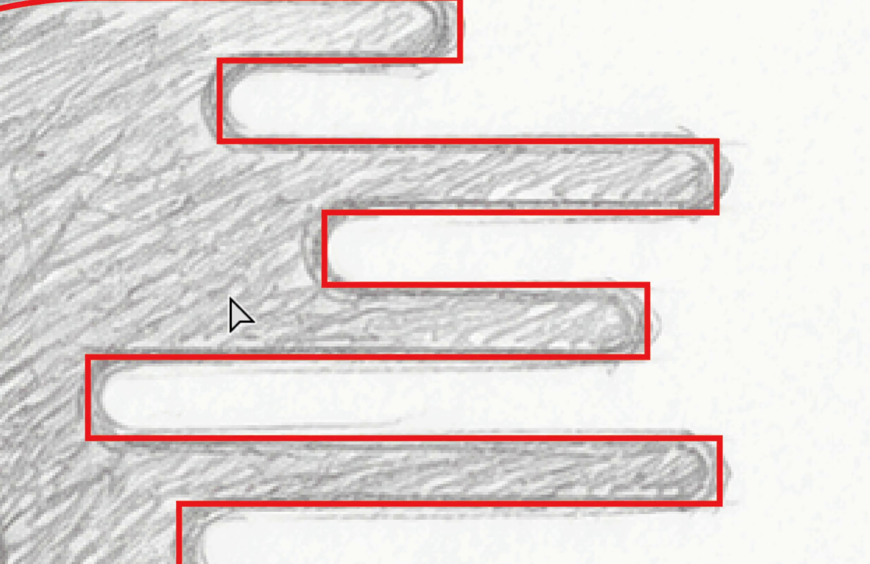
scroll(229, 297, left, 1)
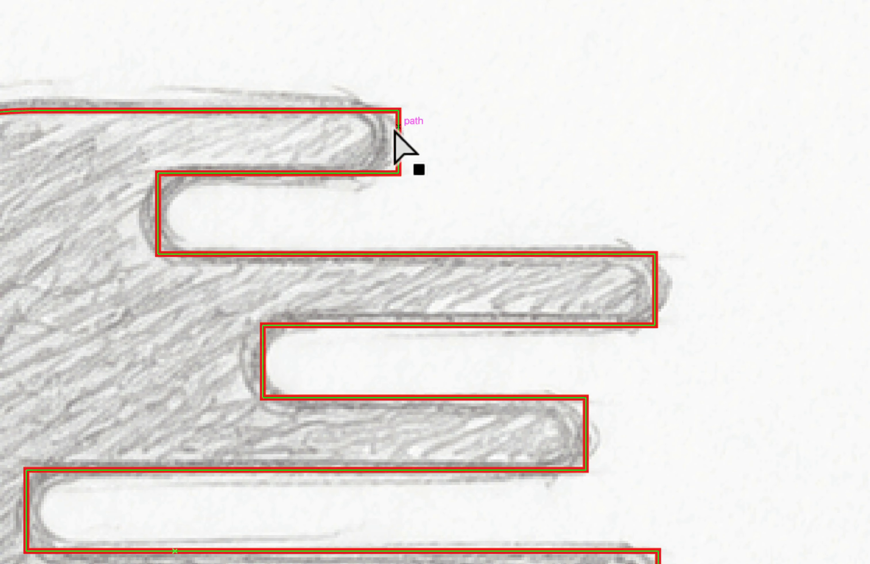
drag(441, 93, 387, 194)
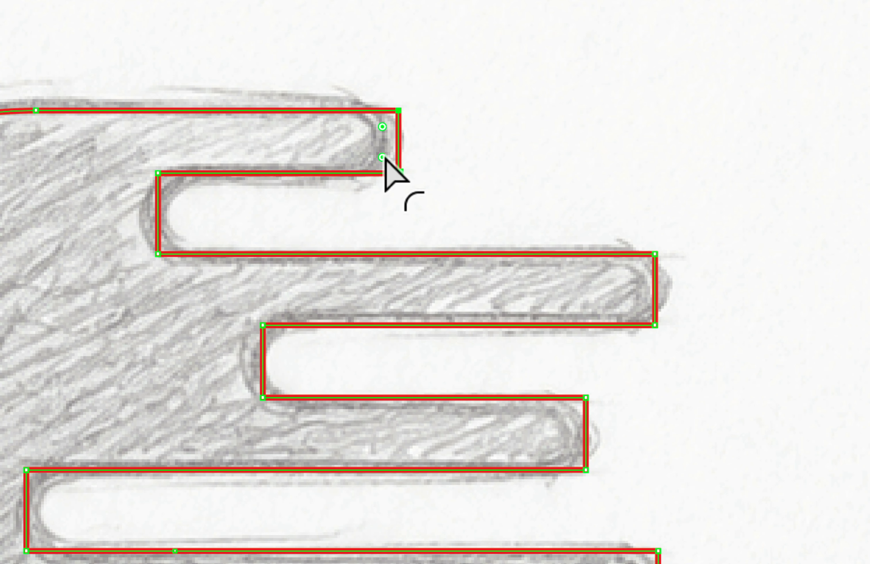
drag(382, 157, 338, 136)
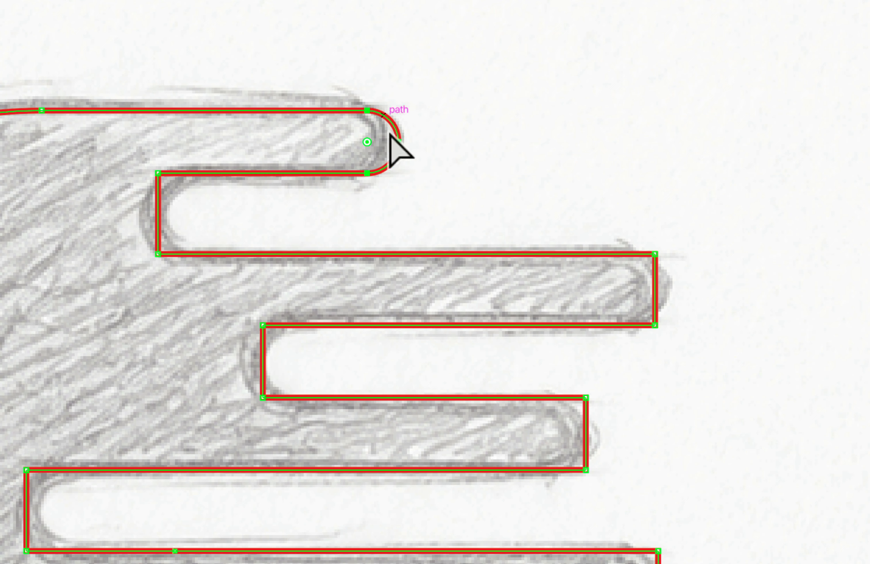
click(310, 198)
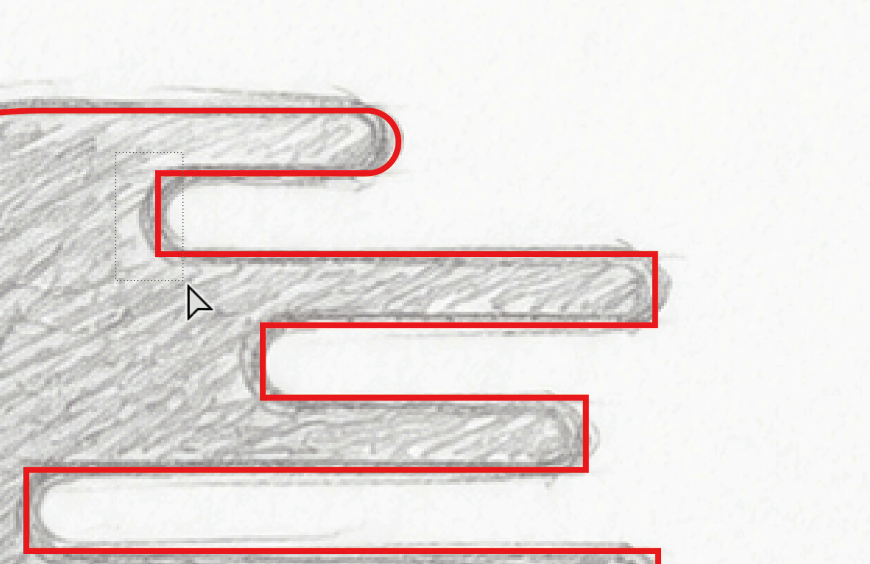
click(195, 253)
drag(173, 186, 205, 219)
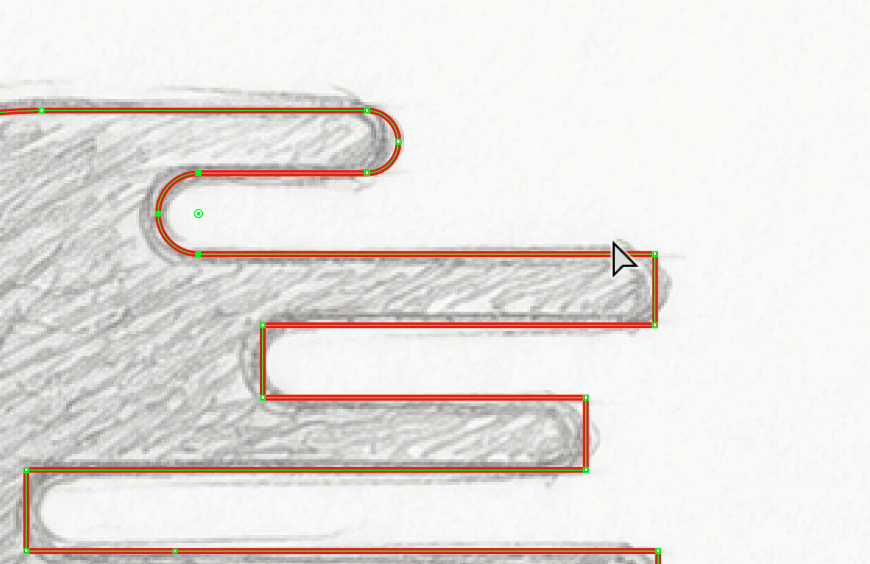
Step: Fully round the tips of the second and third streaks and the inner end of the gap between them
drag(622, 233, 600, 302)
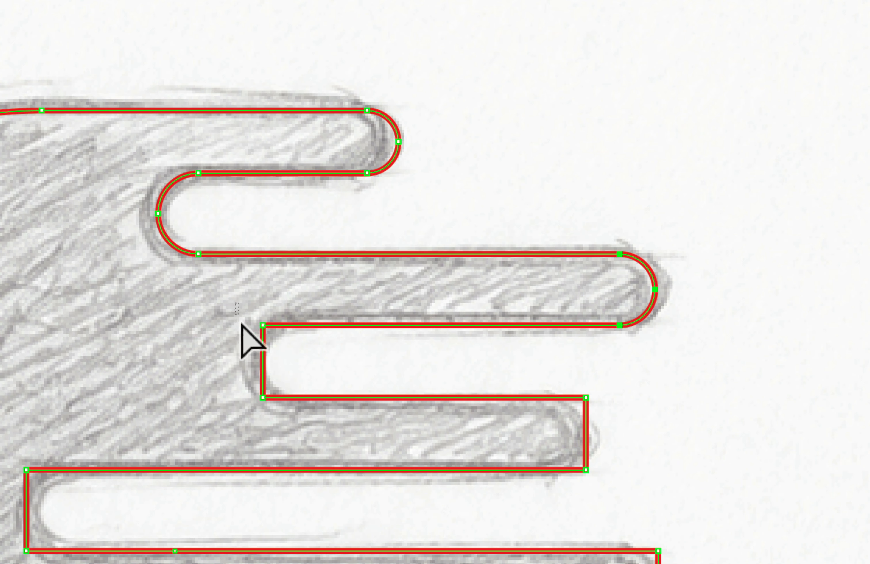
drag(242, 324, 327, 360)
drag(568, 368, 616, 493)
drag(569, 456, 516, 420)
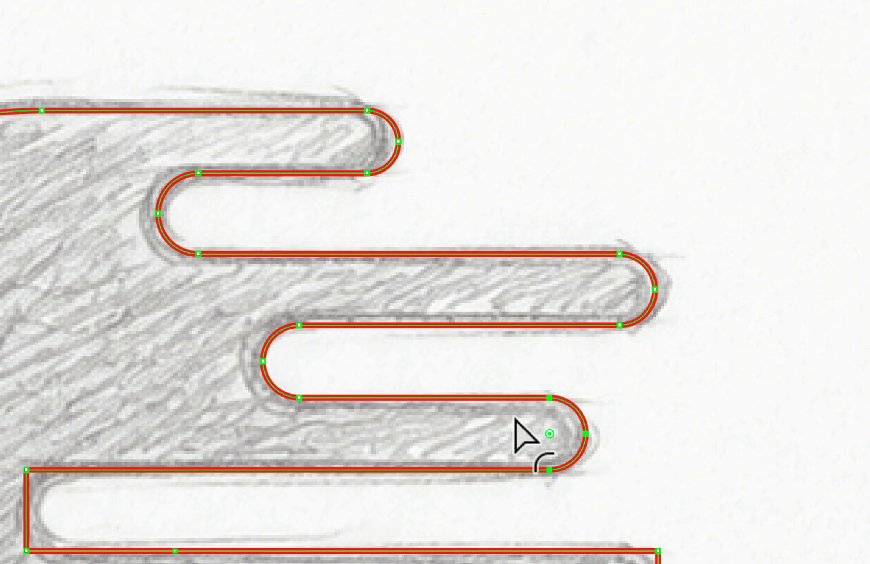
Step: Fully round the fourth streak's tip and the inner ends of the gaps above and below that streak
scroll(515, 418, down, 7)
scroll(515, 418, left, 4)
scroll(515, 419, right, 4)
scroll(123, 211, left, 3)
scroll(123, 210, down, 2)
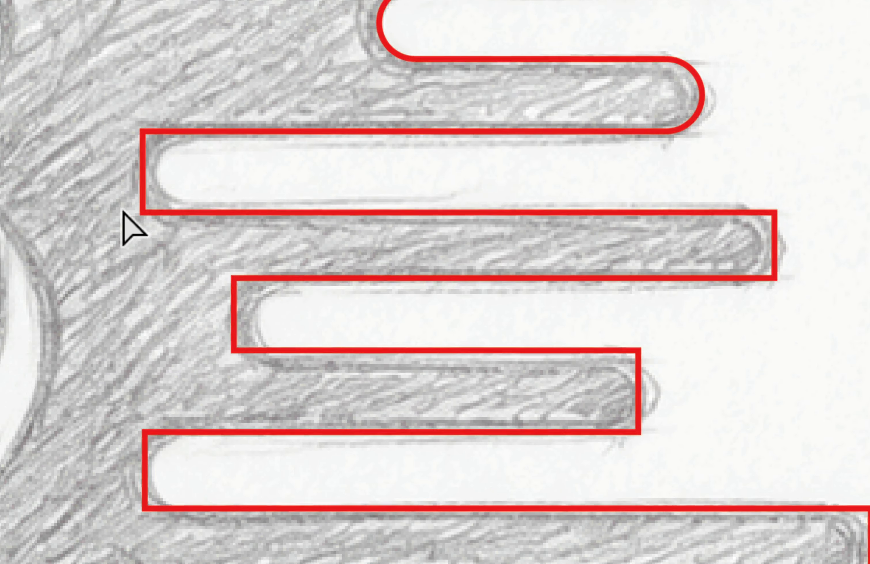
scroll(123, 211, left, 1)
scroll(123, 210, down, 1)
drag(130, 114, 204, 169)
scroll(349, 237, right, 5)
scroll(350, 237, down, 3)
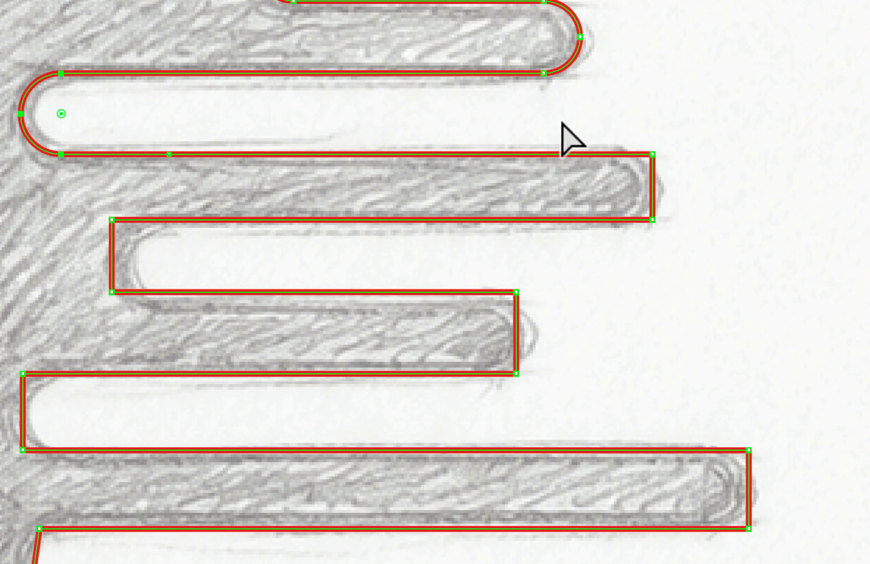
drag(625, 136, 605, 188)
drag(85, 206, 141, 323)
drag(131, 284, 180, 252)
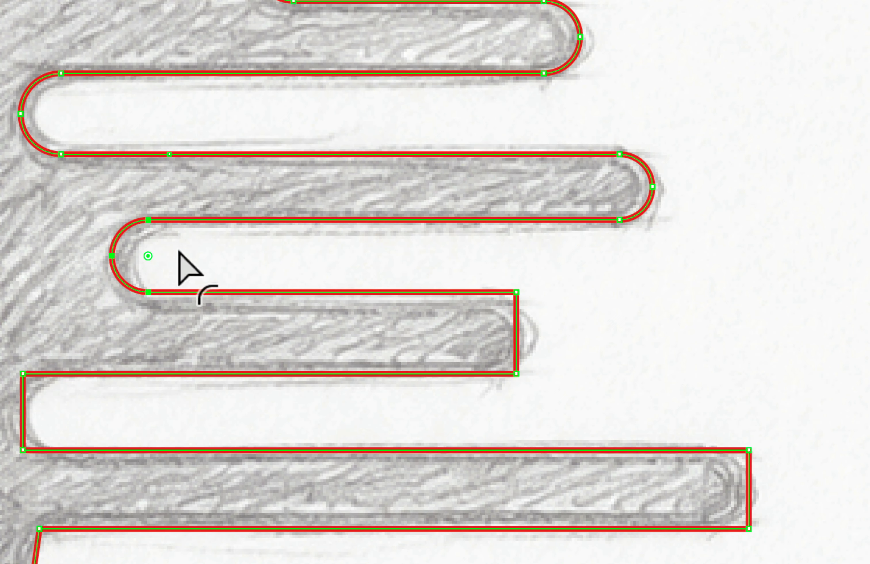
Step: Fully round the fifth streak's tip and the inner end of the gap below it
drag(496, 270, 538, 412)
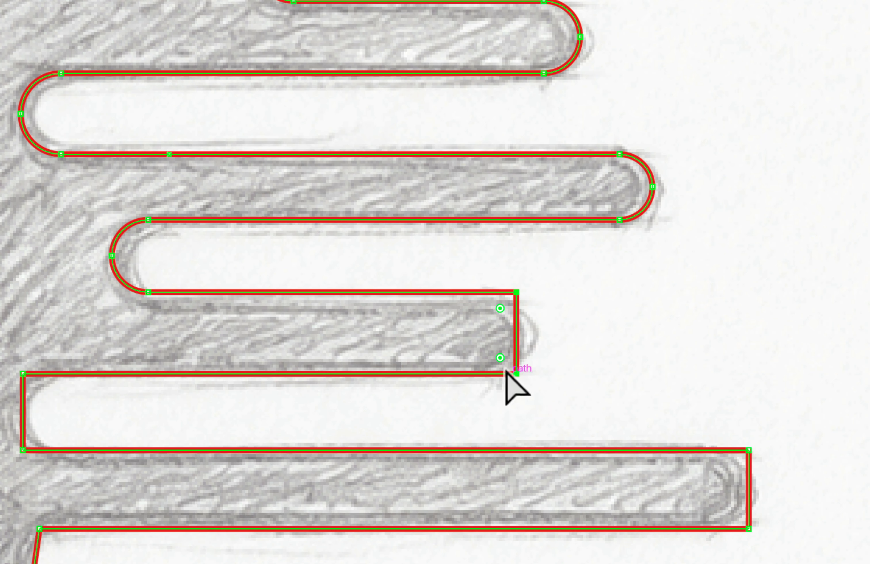
drag(501, 362, 459, 330)
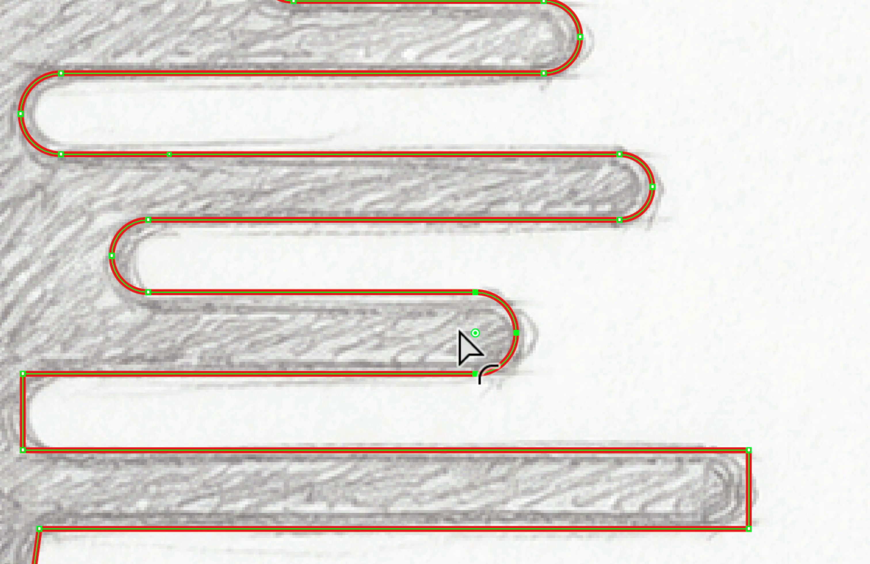
scroll(459, 330, left, 7)
scroll(460, 331, down, 4)
drag(245, 232, 301, 349)
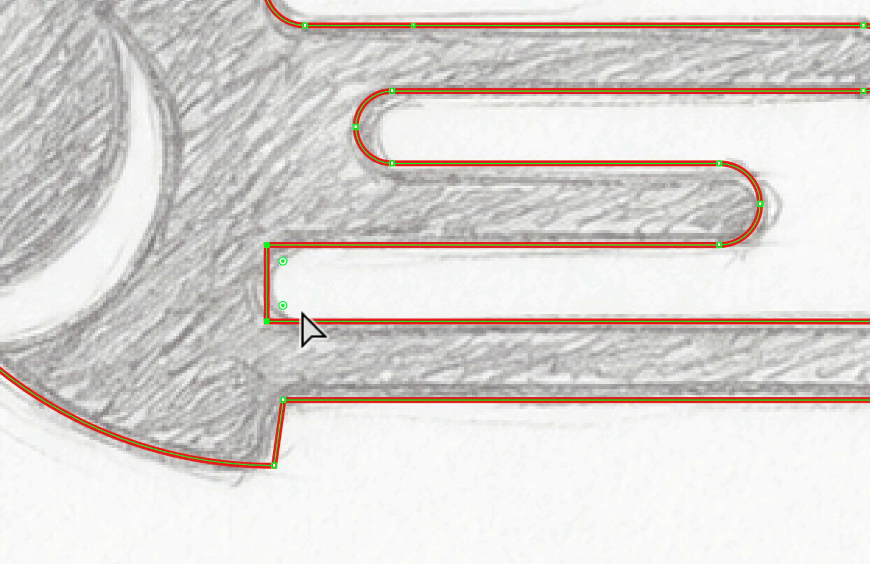
drag(284, 305, 311, 289)
Step: Fully round the lowest streak's tip, smooth the two corners where that streak meets the face arc, and clear the selection
scroll(417, 295, right, 10)
scroll(417, 295, down, 2)
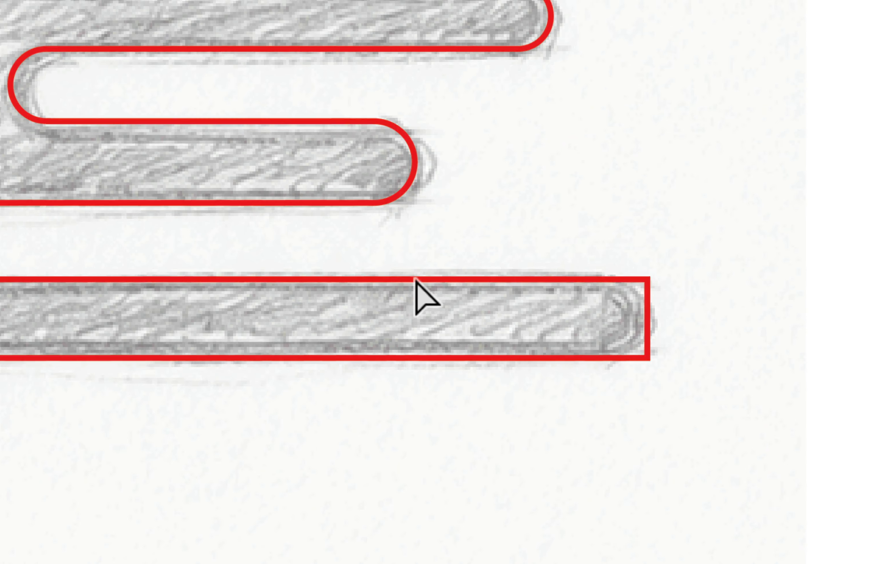
drag(618, 258, 654, 402)
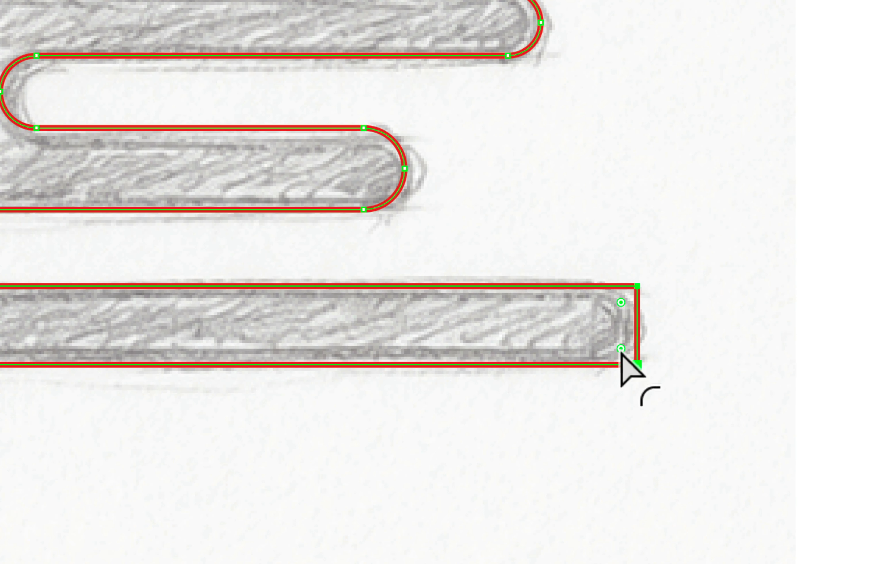
drag(621, 349, 414, 334)
scroll(406, 334, left, 8)
scroll(405, 334, down, 3)
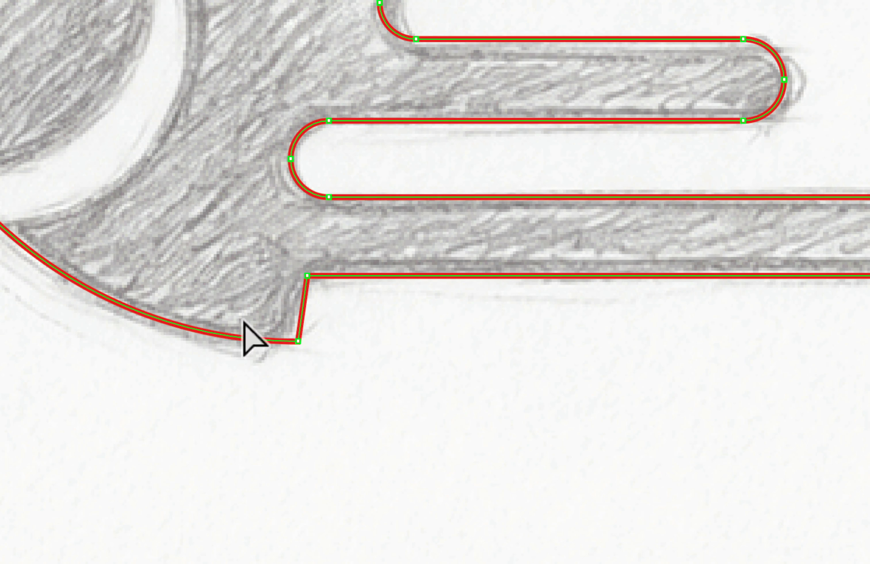
drag(346, 369, 281, 265)
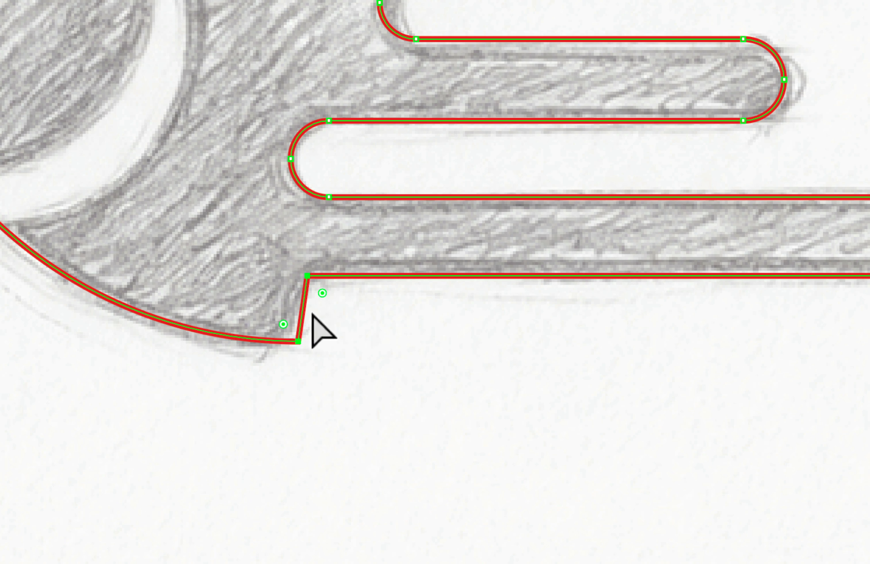
drag(284, 331, 275, 309)
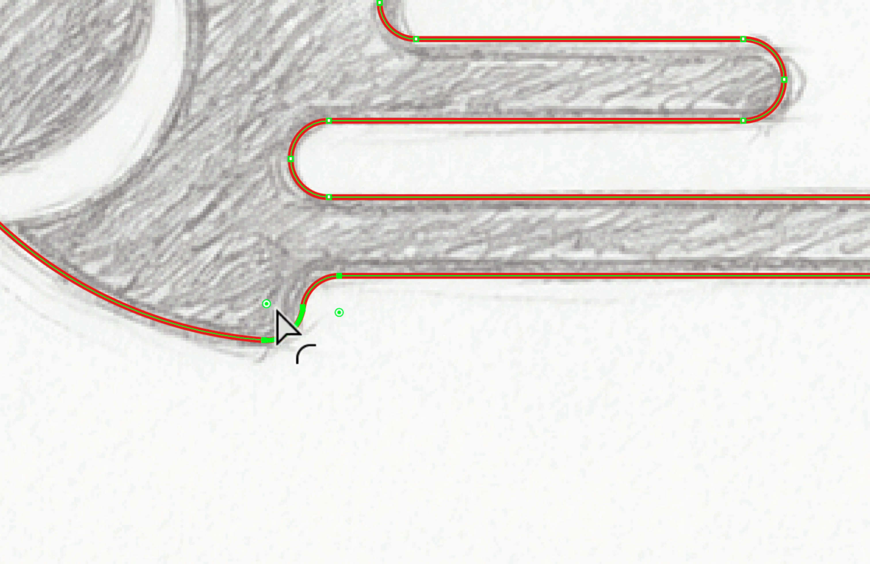
click(383, 371)
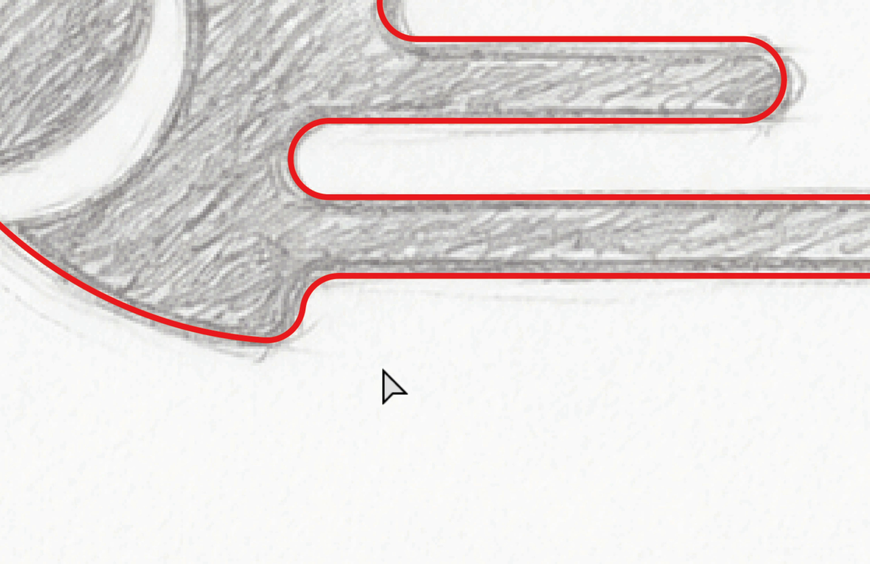
Step: Swap the face outline's fill and stroke to preview it as a solid shape, swap them back, and deselect it
scroll(383, 369, down, 2)
scroll(367, 433, up, 1)
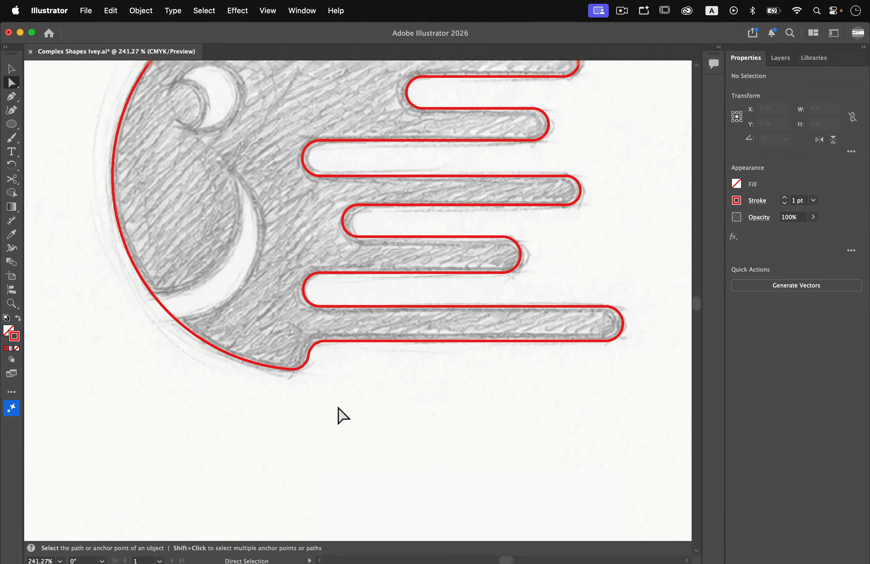
scroll(342, 414, up, 5)
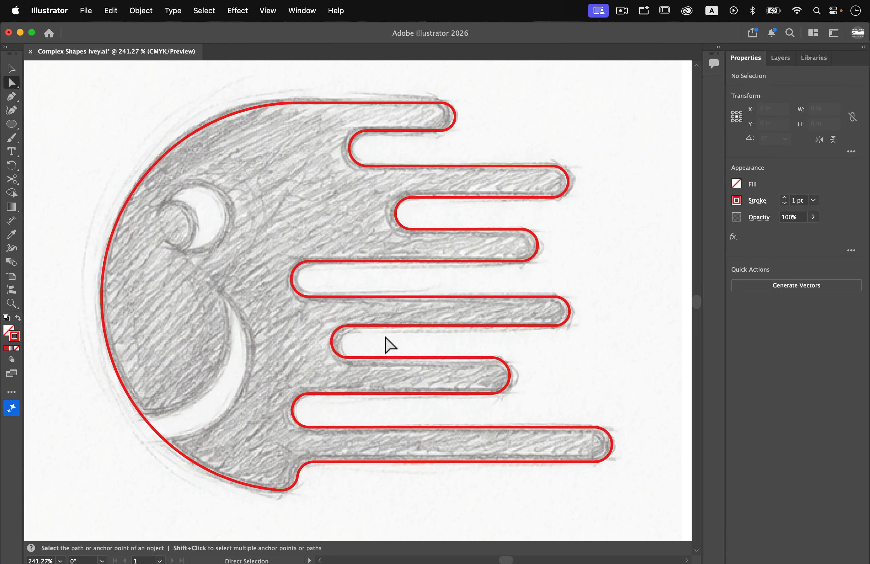
key(c)
key(v)
click(397, 325)
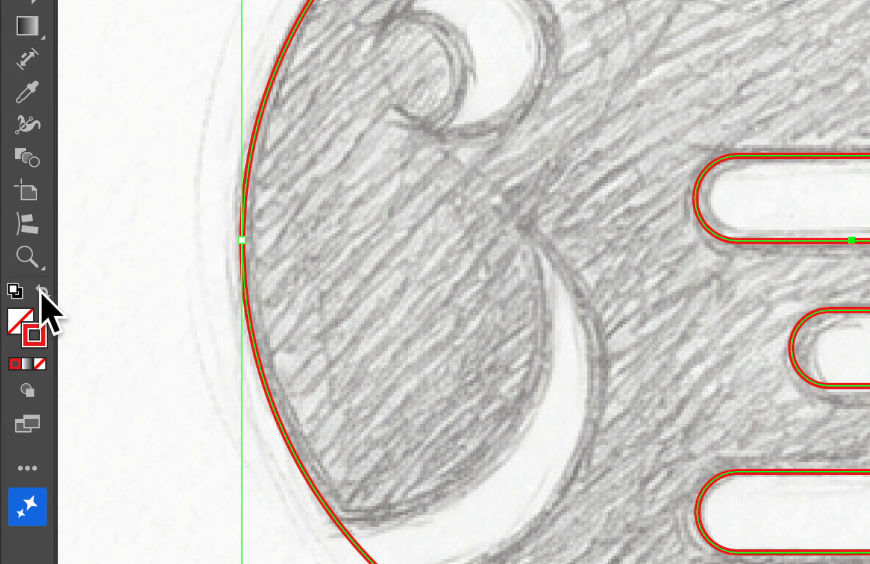
click(18, 318)
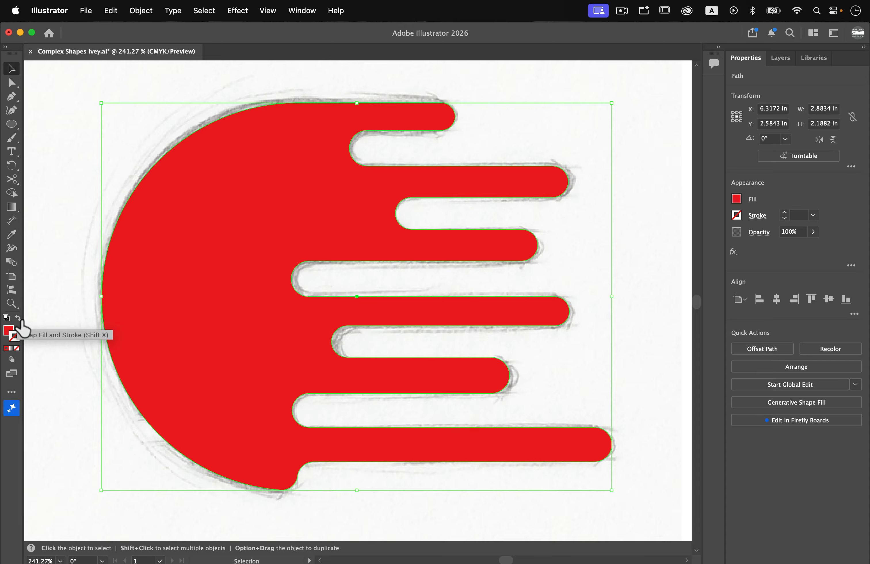
click(18, 318)
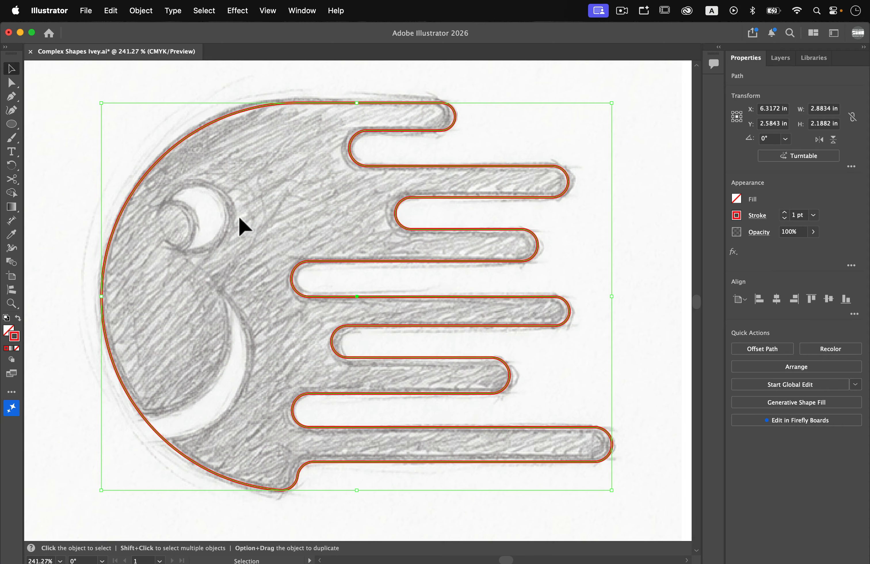
click(98, 424)
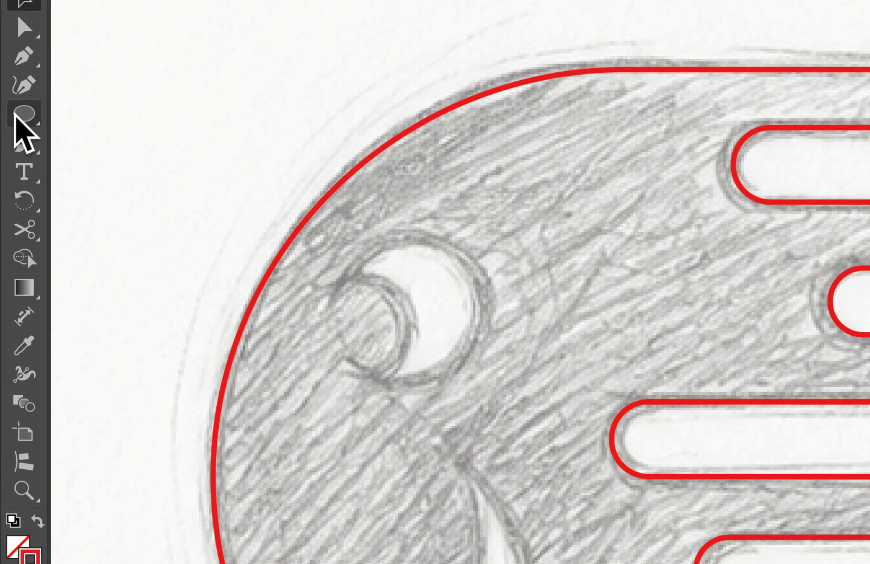
Step: Draw two overlapping circles over the sketched crescent eye, the outer about 0.40 in and the inner about 0.31 in across
click(11, 125)
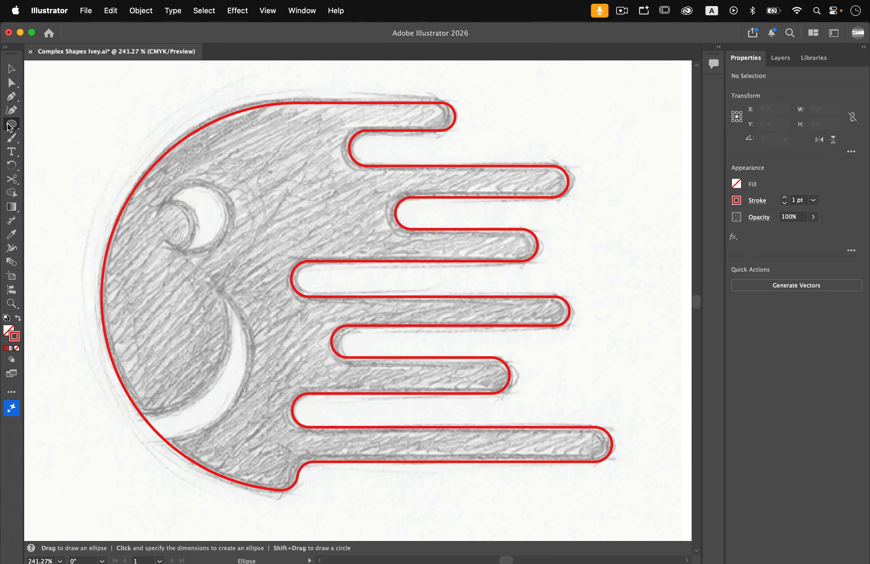
mouse_move(154, 184)
mouse_down()
mouse_move(231, 266)
mouse_move(232, 258)
mouse_move(283, 271)
mouse_move(286, 246)
mouse_move(271, 272)
mouse_move(254, 280)
mouse_move(237, 273)
mouse_move(230, 254)
mouse_up()
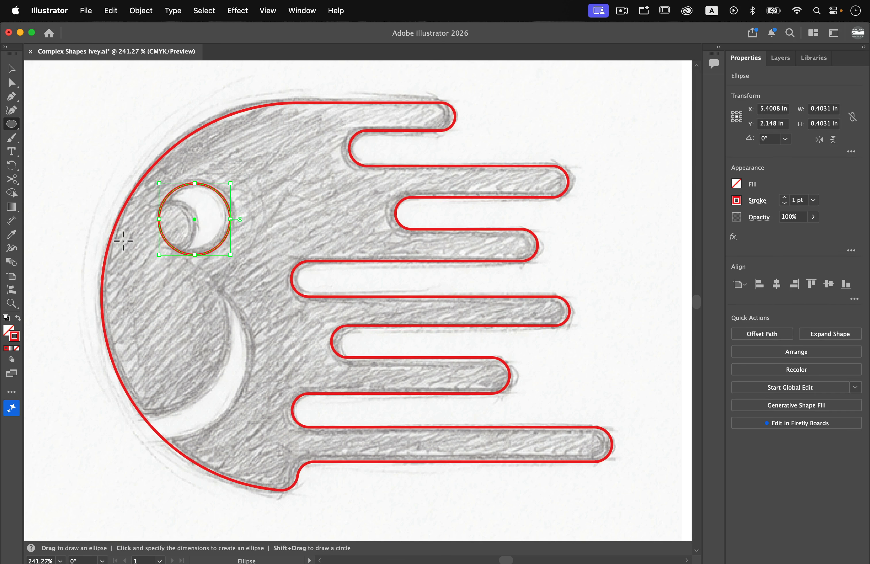
scroll(124, 241, up, 3)
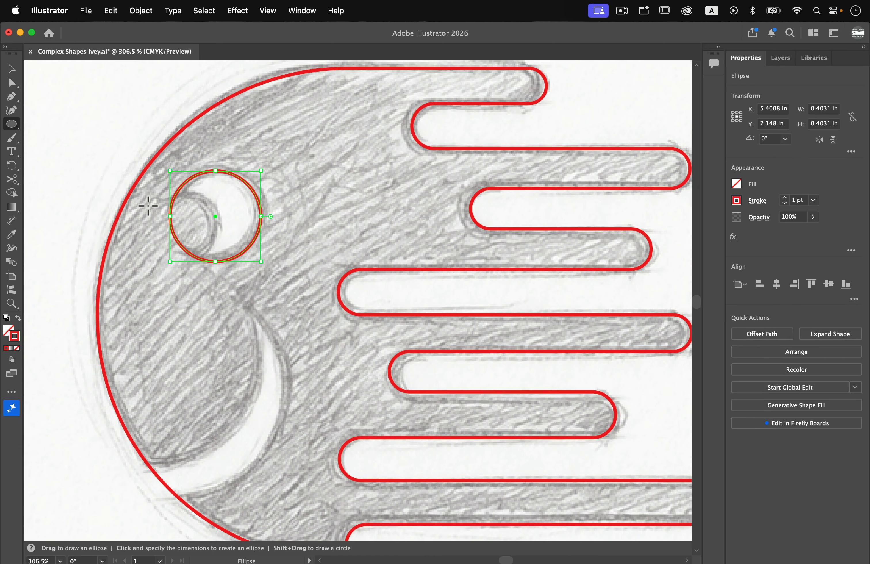
mouse_move(150, 199)
mouse_down()
mouse_move(218, 277)
mouse_move(215, 260)
mouse_up()
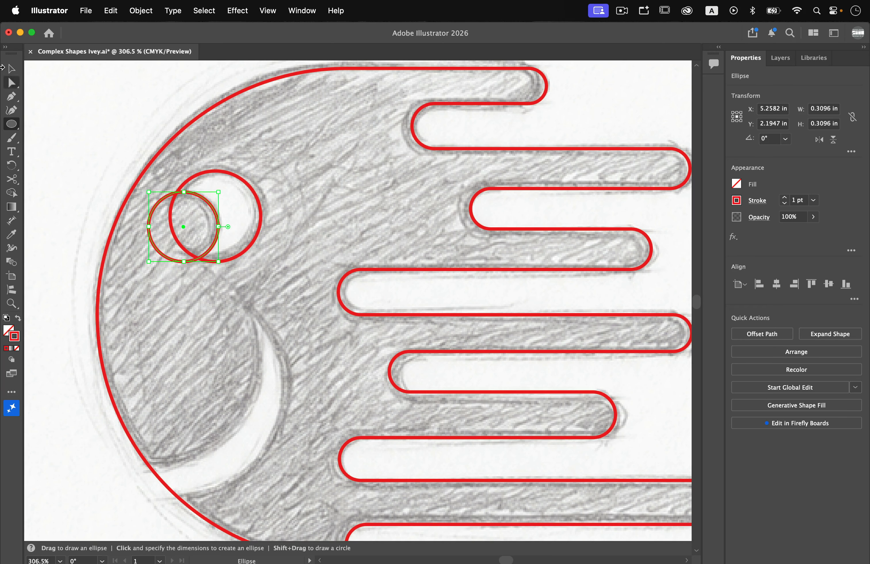
Step: Subtract the smaller front circle from the larger eye circle with Minus Front to form the crescent, and clear the selection
click(9, 71)
click(302, 182)
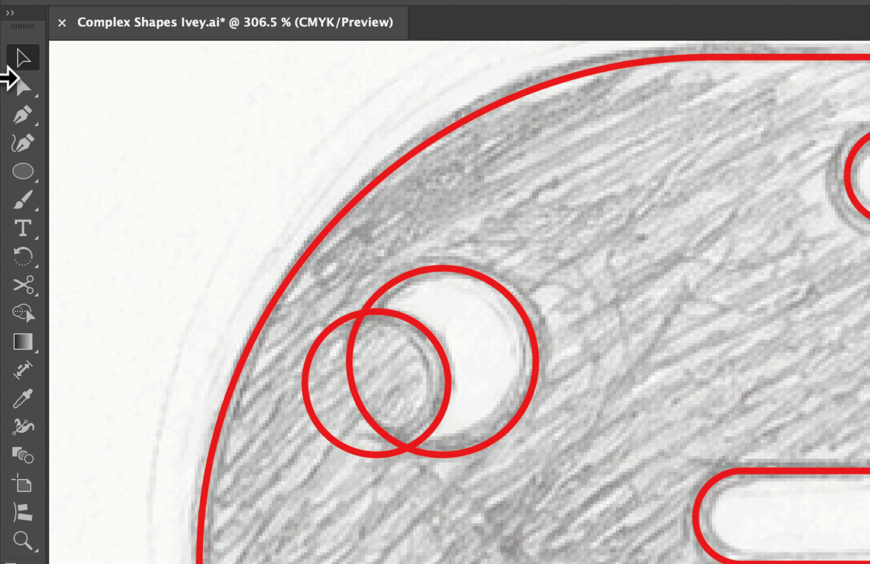
drag(334, 266, 390, 340)
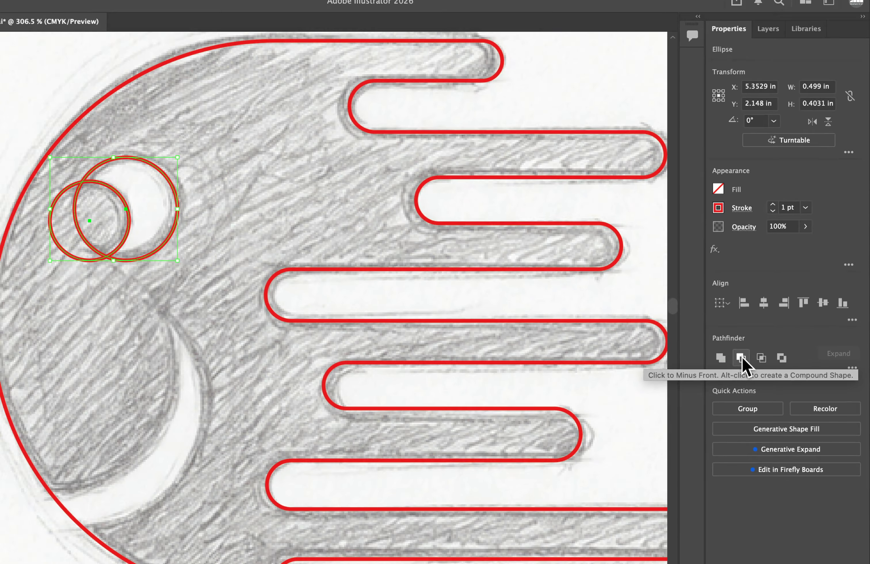
click(740, 357)
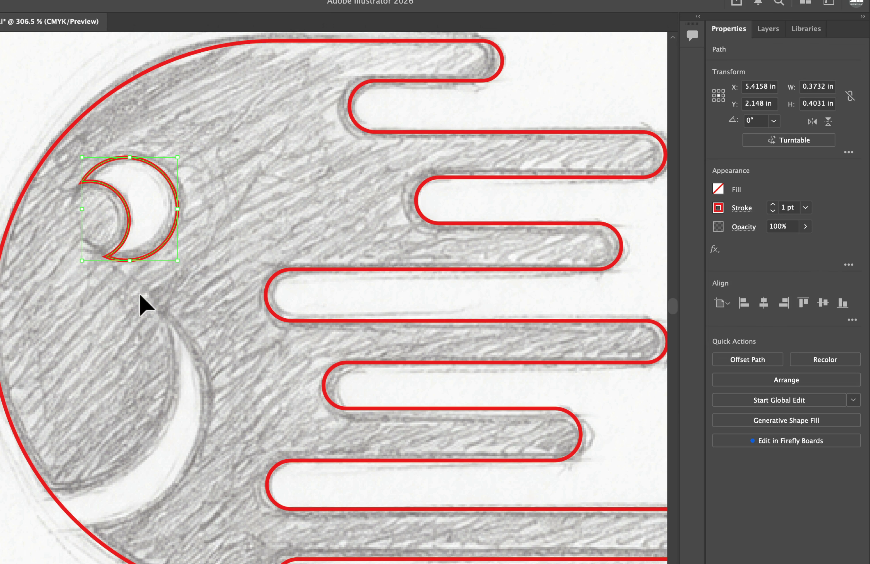
click(203, 246)
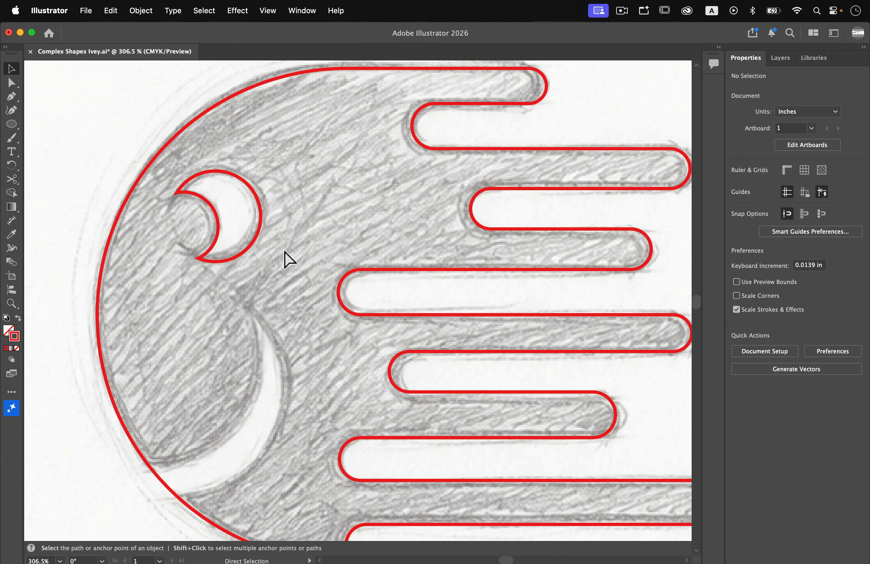
Step: Draw a circle about 0.98 in across over the sketched mouth's outer curve, reduce its height to about 0.95 in, and deselect it
scroll(243, 303, down, 3)
scroll(168, 267, left, 2)
click(8, 123)
mouse_move(158, 250)
mouse_down()
mouse_move(214, 340)
mouse_move(321, 444)
mouse_move(299, 438)
mouse_move(284, 418)
mouse_move(298, 421)
mouse_move(296, 430)
mouse_move(291, 420)
mouse_up()
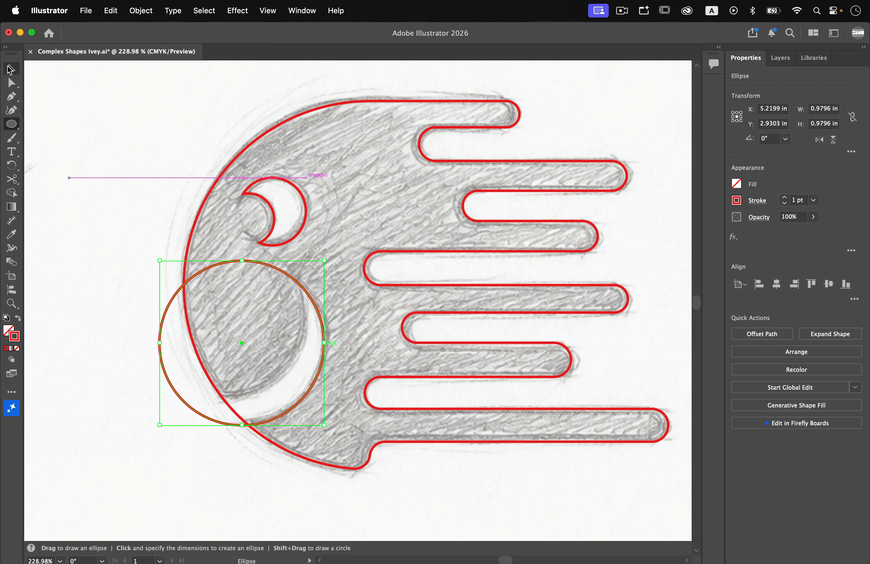
click(10, 69)
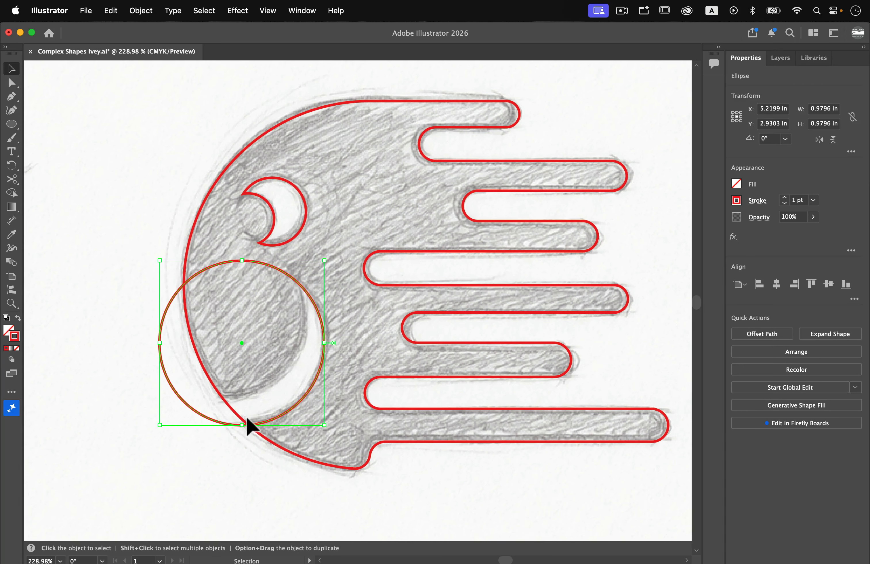
drag(250, 431, 250, 427)
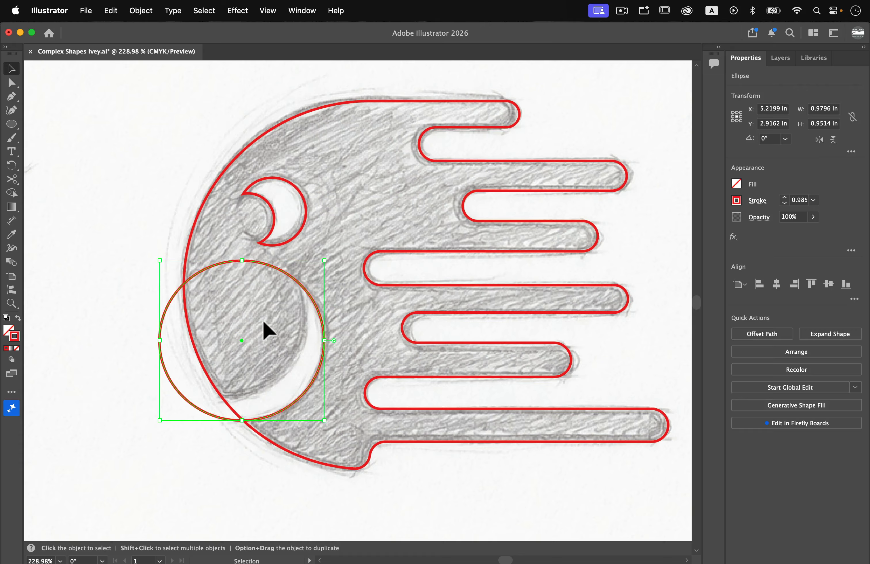
click(317, 447)
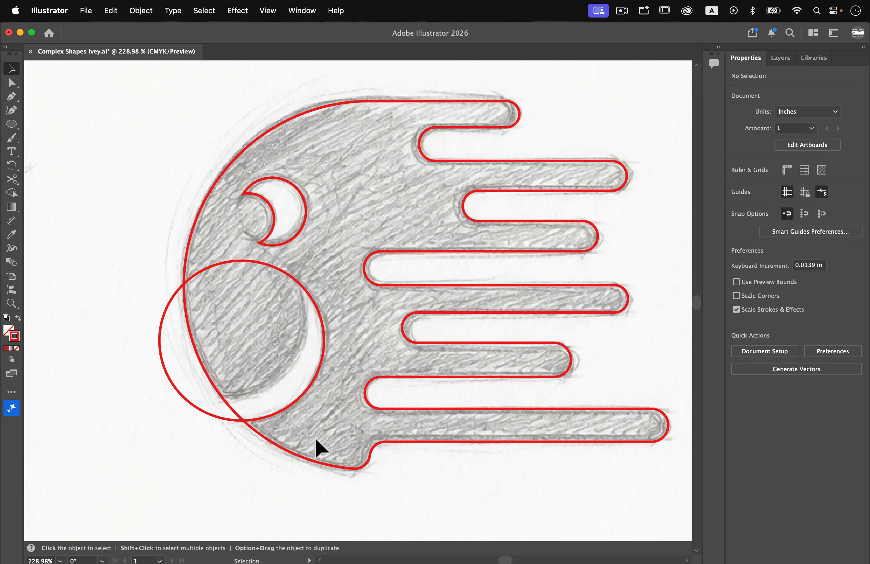
Step: Draw a second ellipse, about 0.94 by 0.90 in, over the sketched mouth's inner curve, overlapping the first circle
click(10, 126)
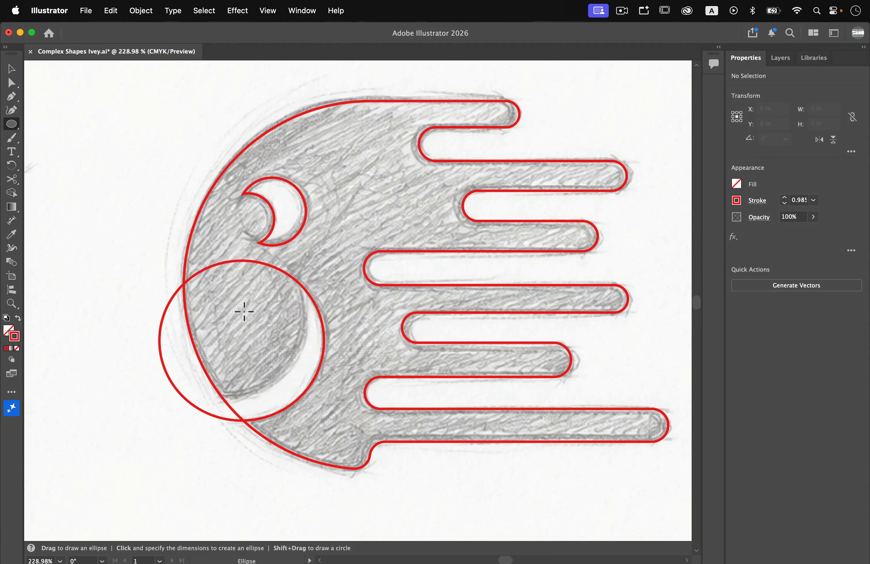
drag(146, 235, 311, 402)
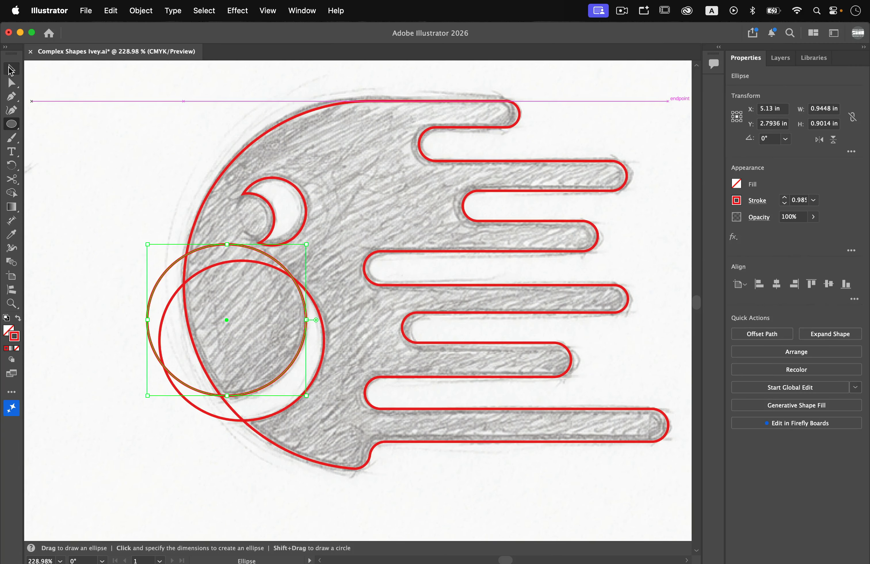
click(11, 70)
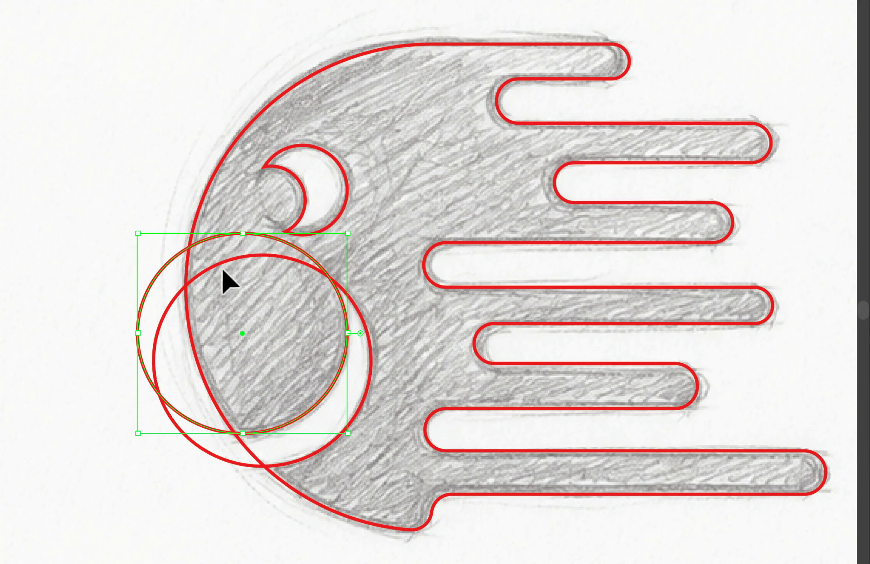
Step: Select the face outline with both mouth ellipses and remove the areas outside the face and the mouth crescent with Shape Builder
shift+click(205, 269)
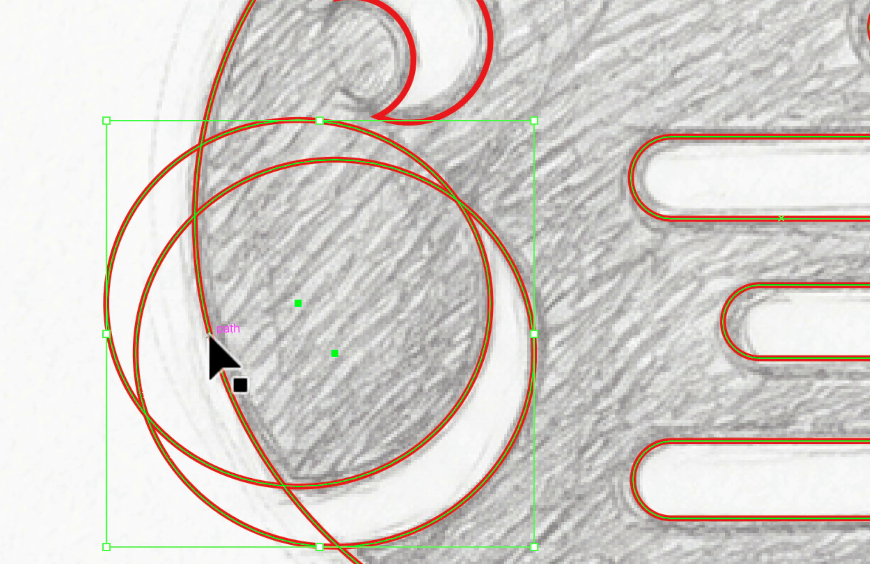
shift+click(210, 334)
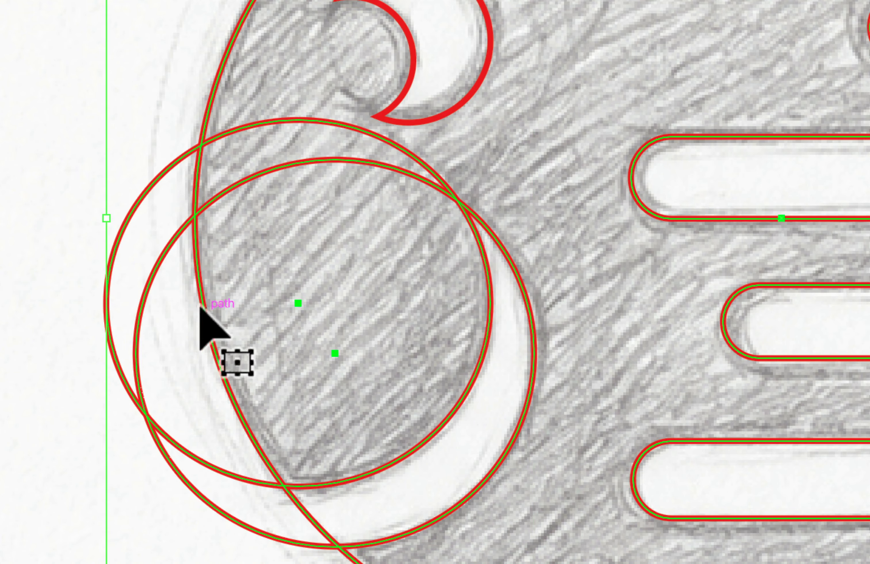
drag(121, 161, 226, 318)
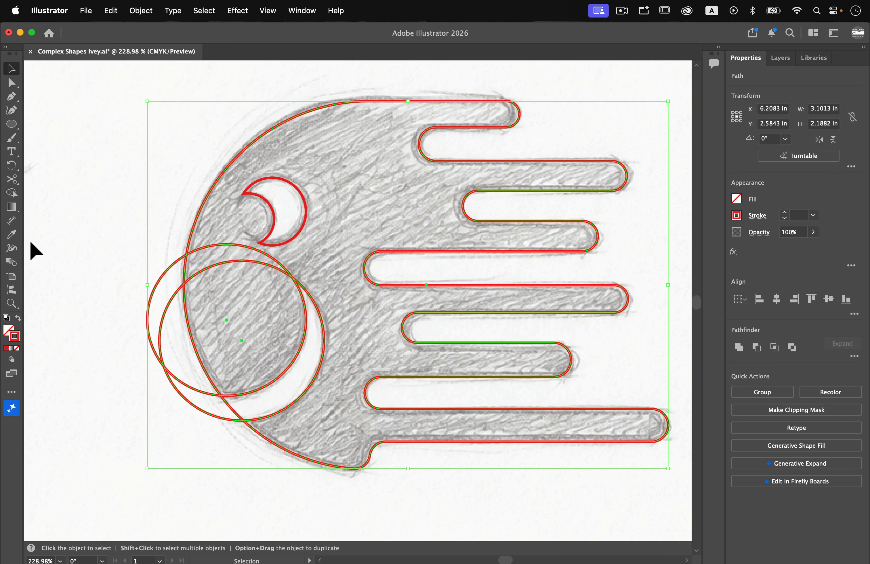
key(super)
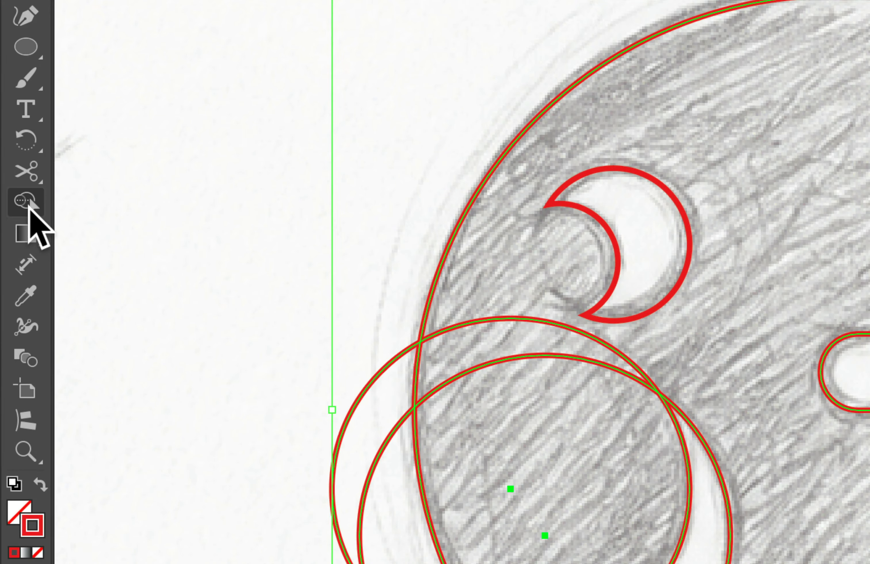
click(29, 206)
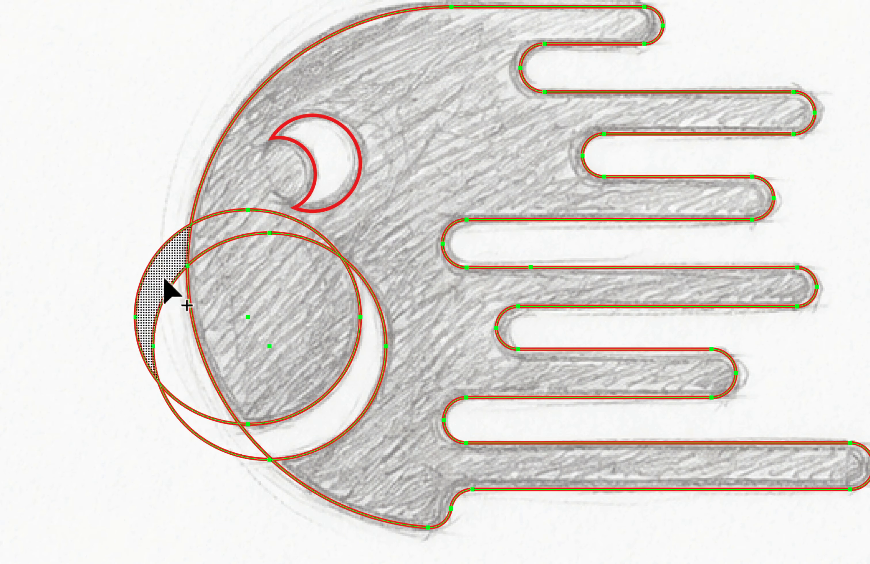
mouse_move(152, 249)
mouse_down()
mouse_move(174, 346)
mouse_move(175, 334)
mouse_up()
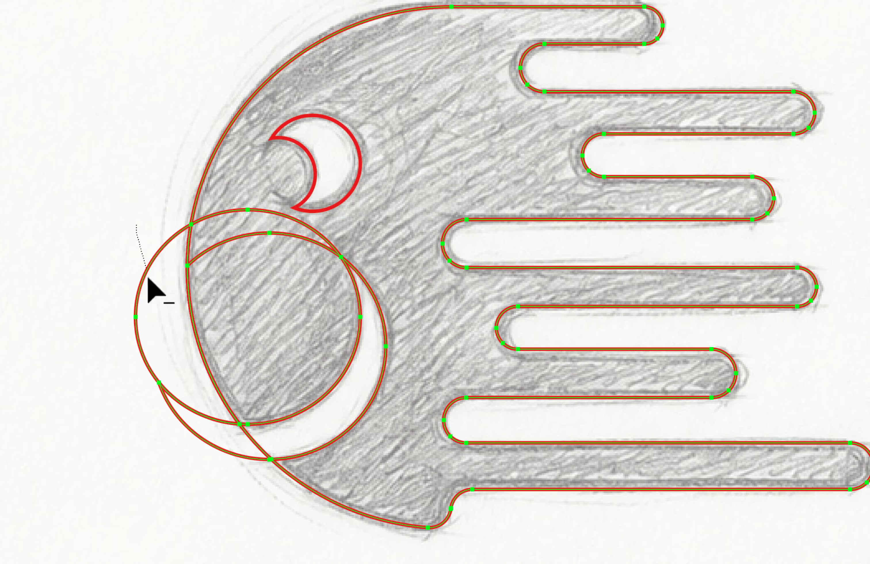
alt+click(156, 315)
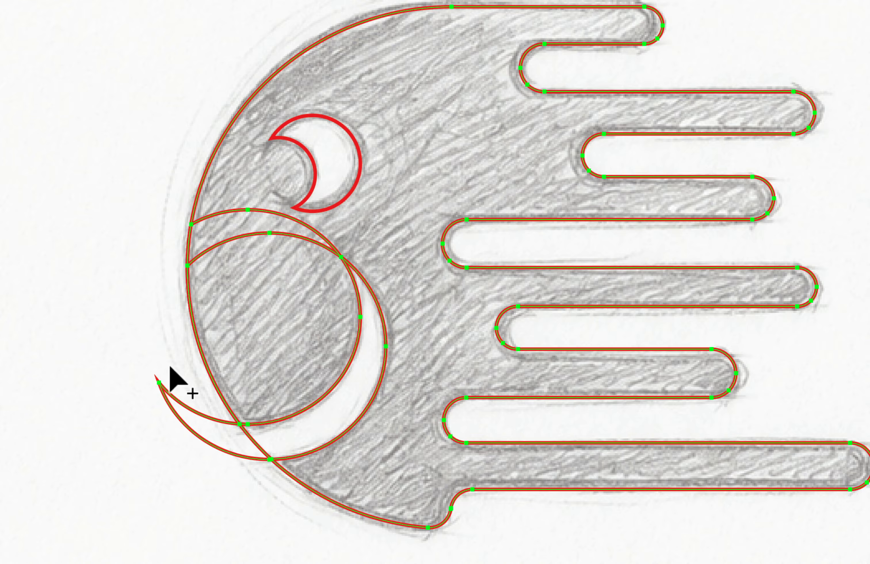
alt+click(180, 389)
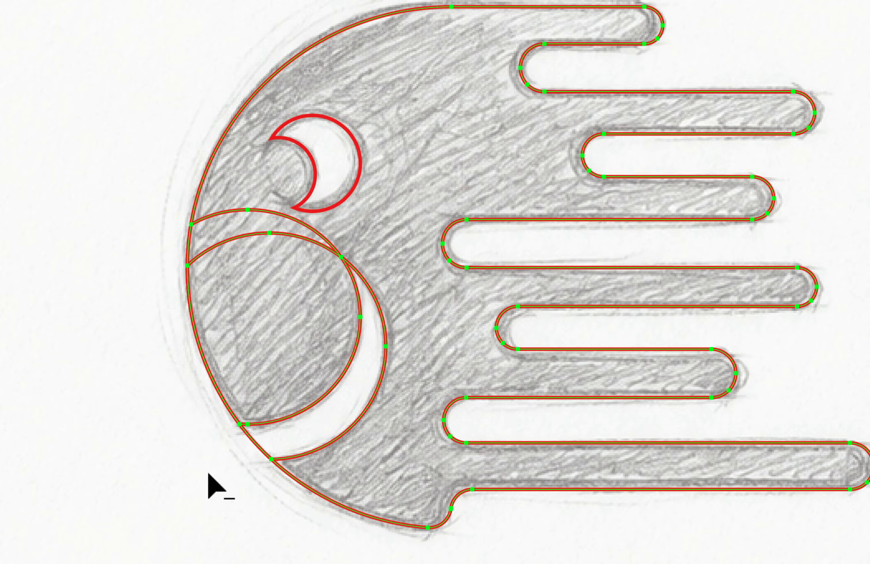
alt+click(258, 444)
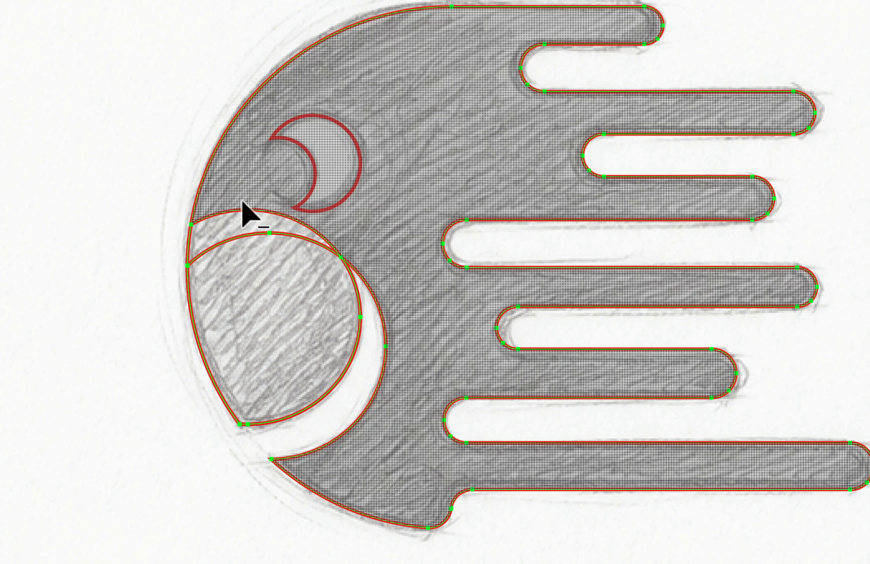
Step: Remove the leftover ellipse arcs inside the face with Shape Builder, leaving only the mouth cutout, and check the whole logo
drag(241, 191, 257, 275)
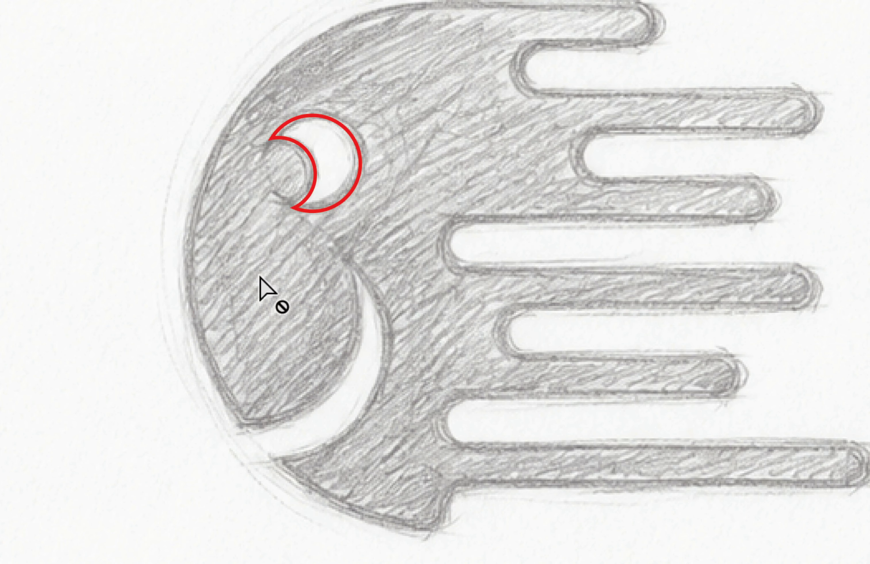
key(ctrl+z)
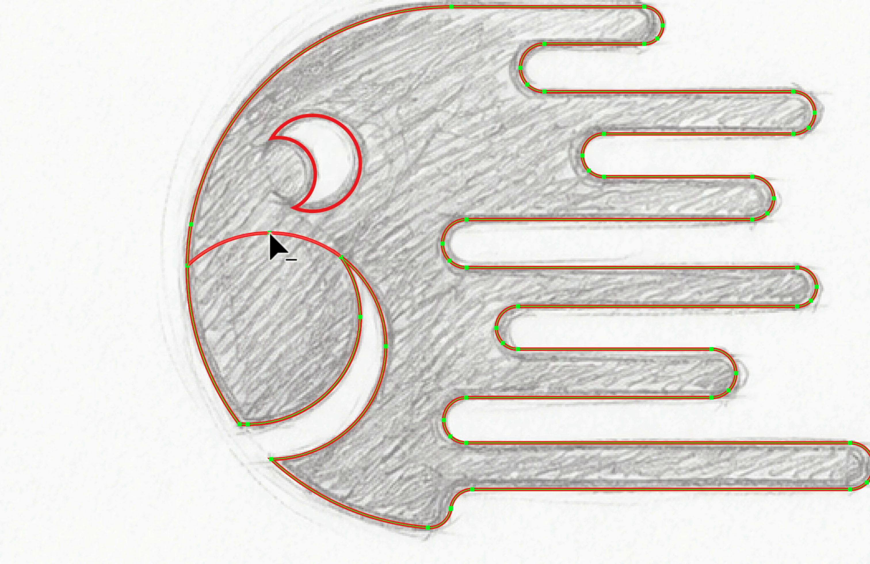
alt+click(270, 235)
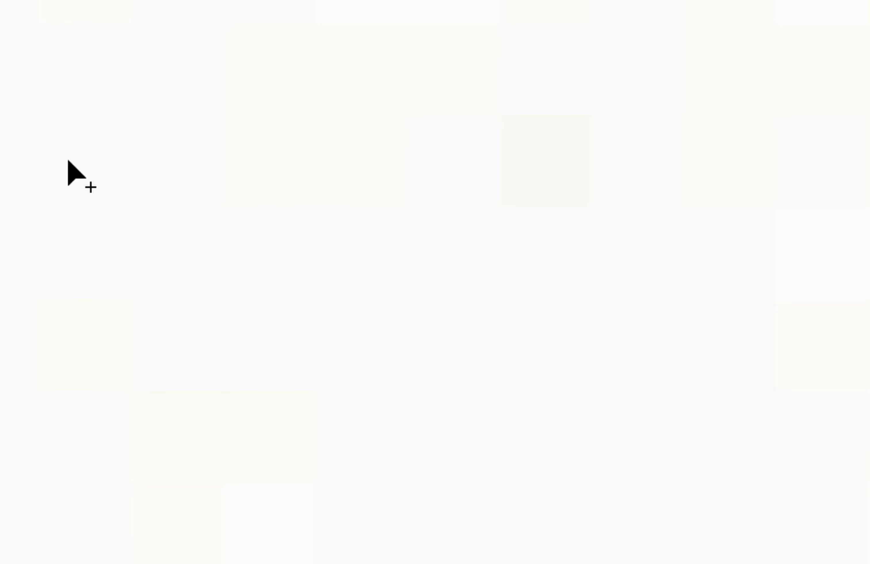
key(super+0)
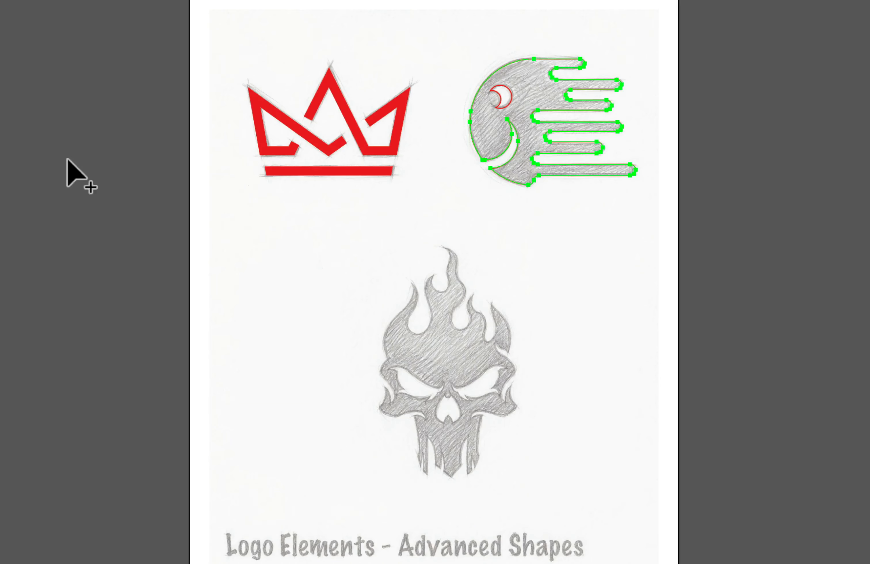
scroll(488, 141, up, 5)
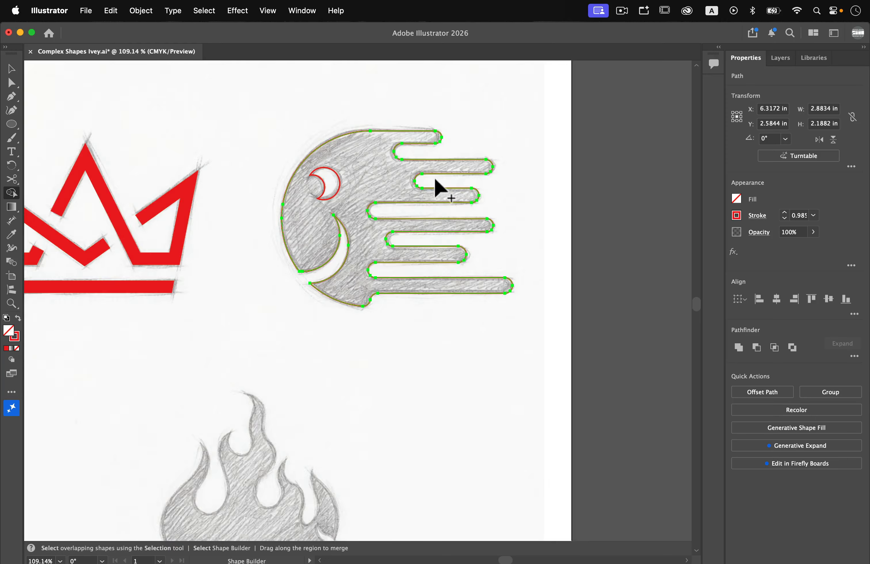
key(super+h)
scroll(434, 185, up, 4)
key(super+h)
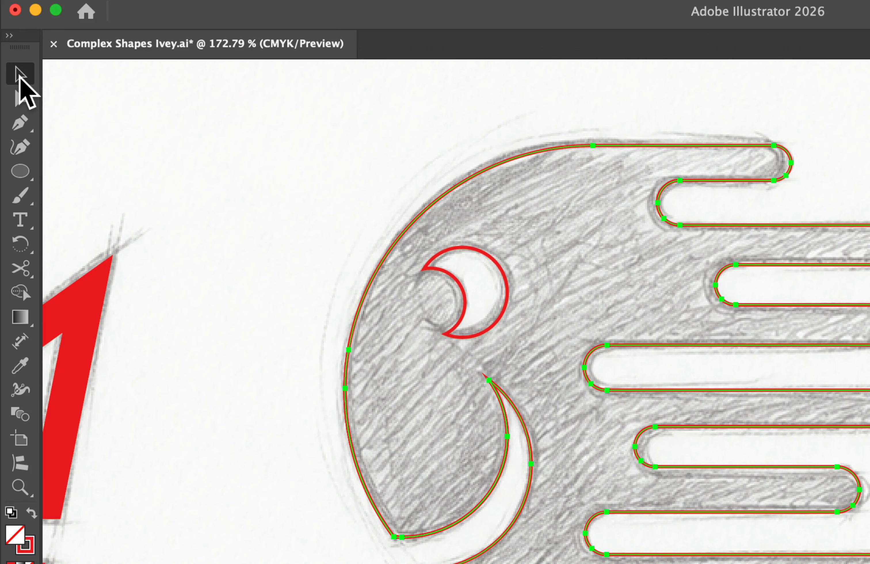
Step: Make a compound path from the face outline and eye crescent, swap its fill and stroke for a solid red shape, and deselect it
click(12, 69)
drag(301, 169, 671, 505)
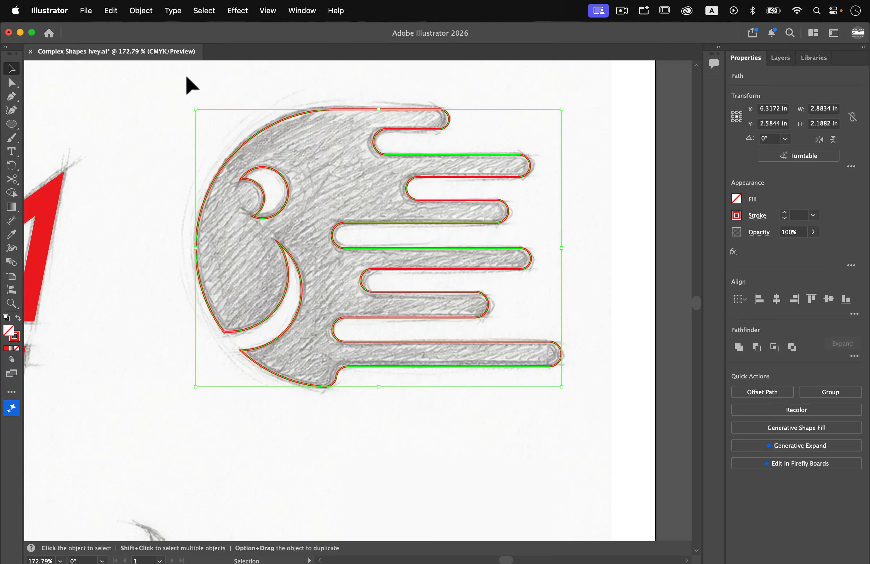
click(139, 10)
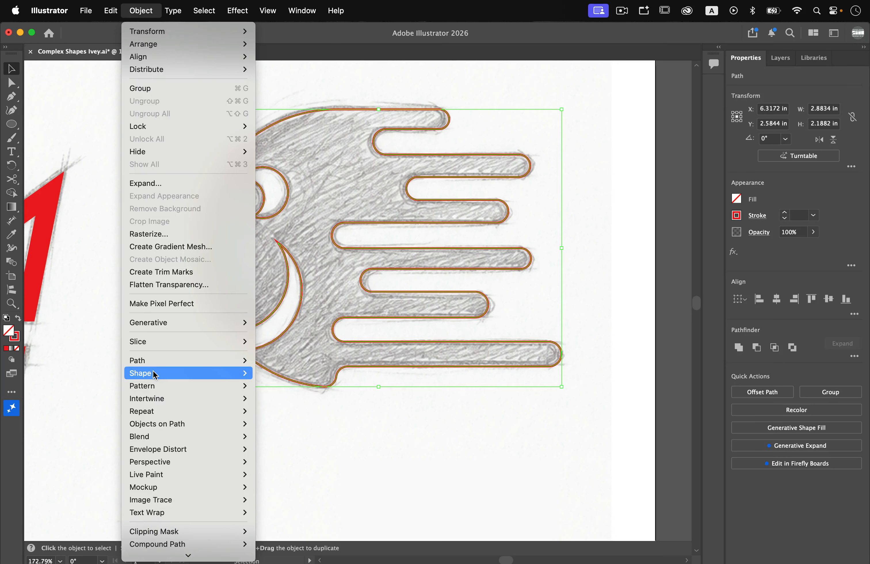
mouse_move(172, 558)
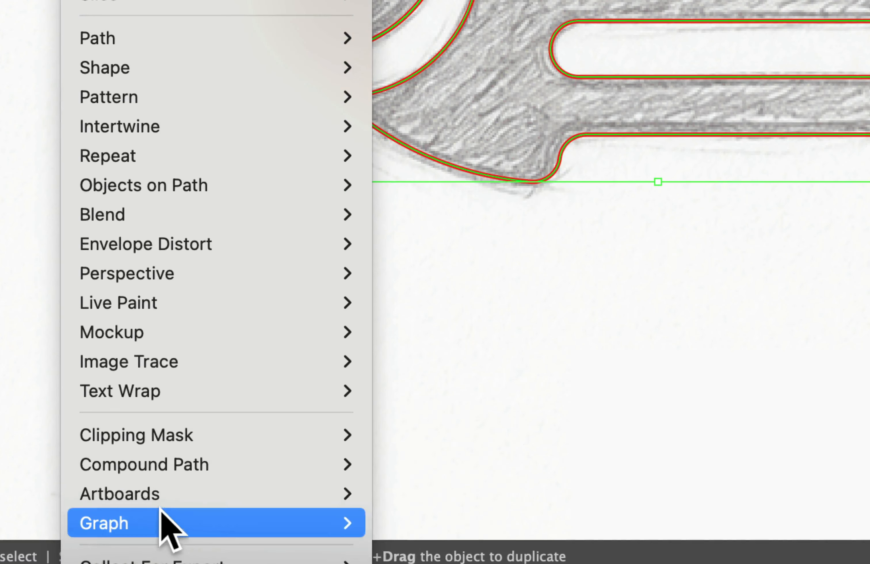
mouse_move(146, 511)
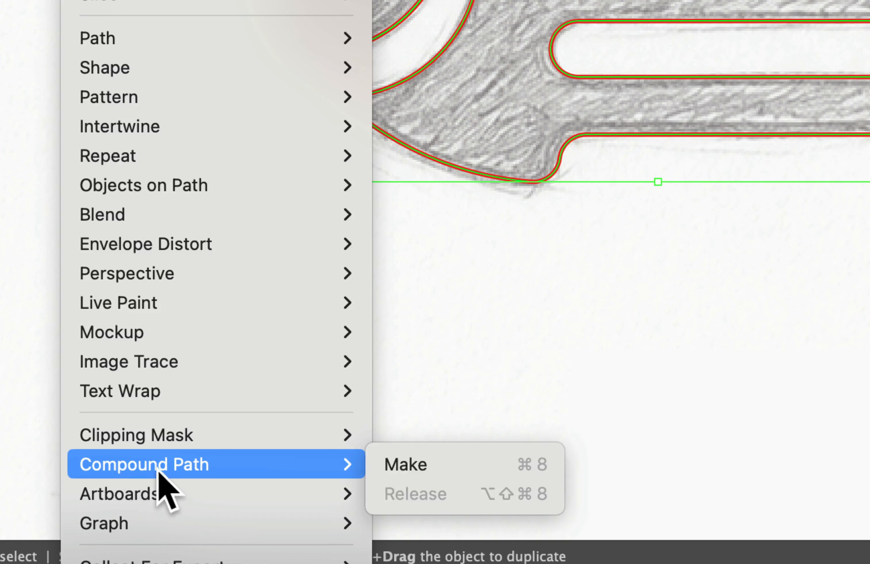
click(421, 471)
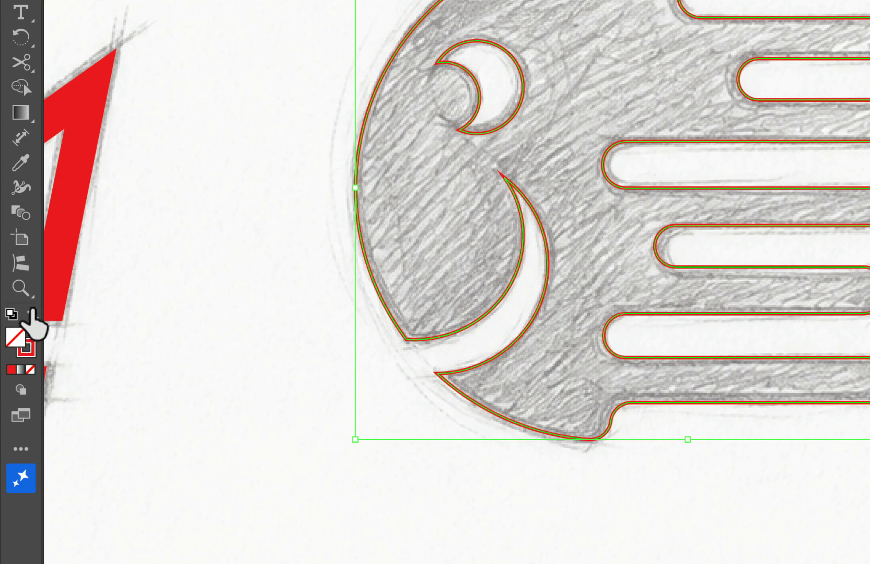
click(32, 315)
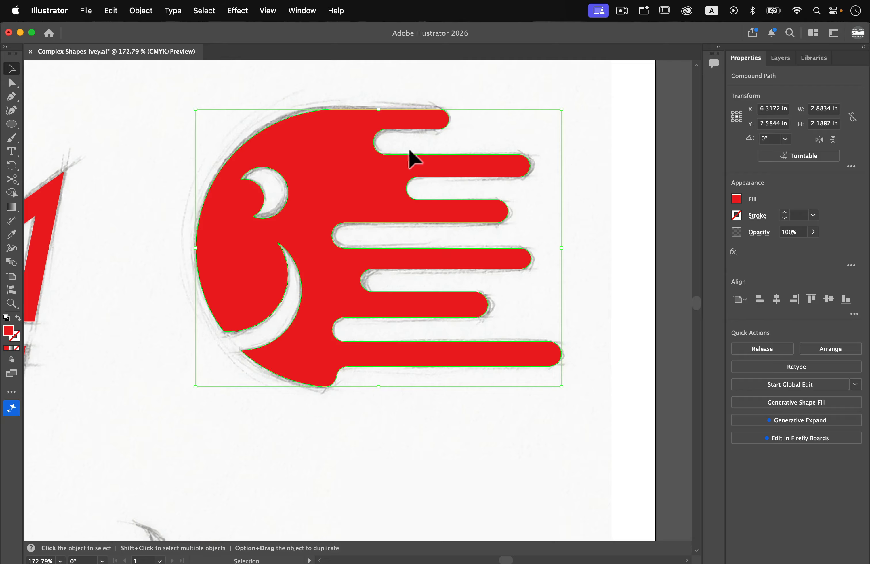
click(175, 186)
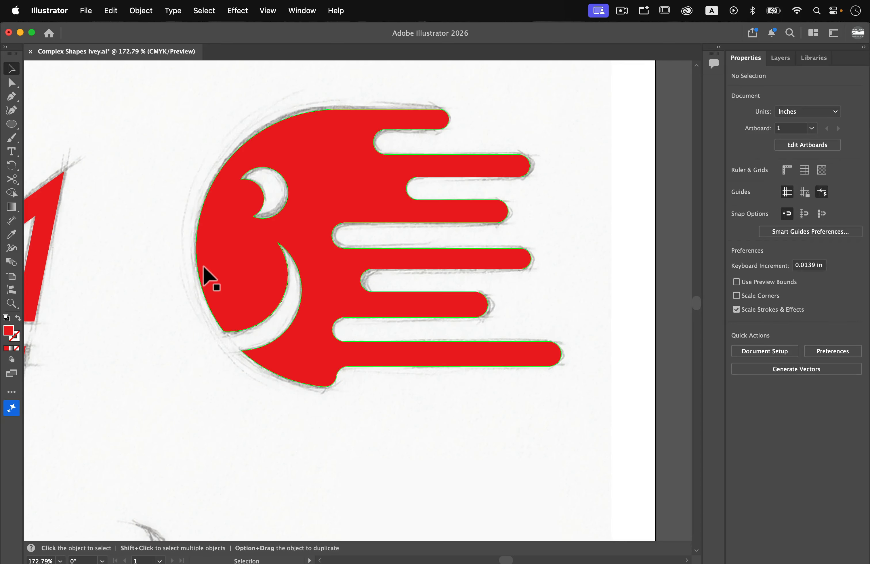
Step: Lock the Logo 2 layer, and add a new layer named Logo 3 above it
click(779, 58)
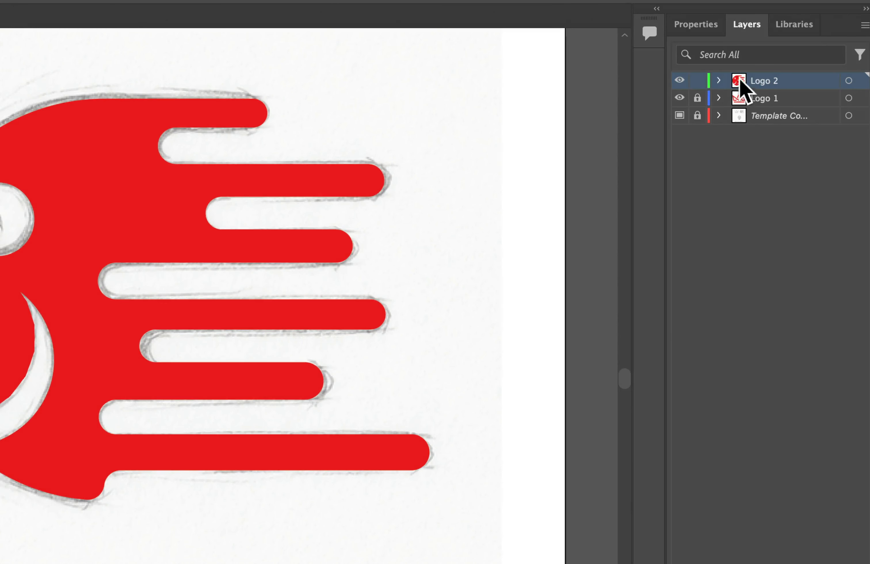
click(697, 82)
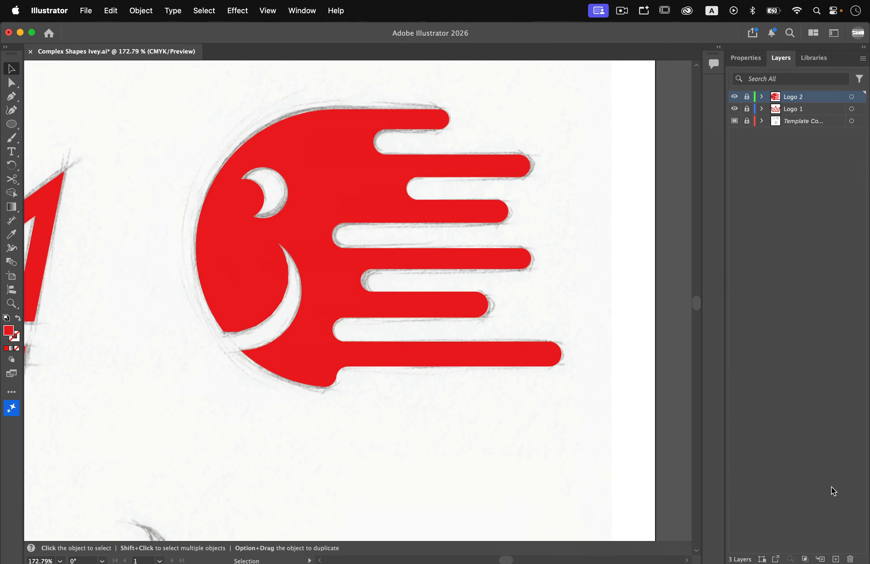
click(835, 558)
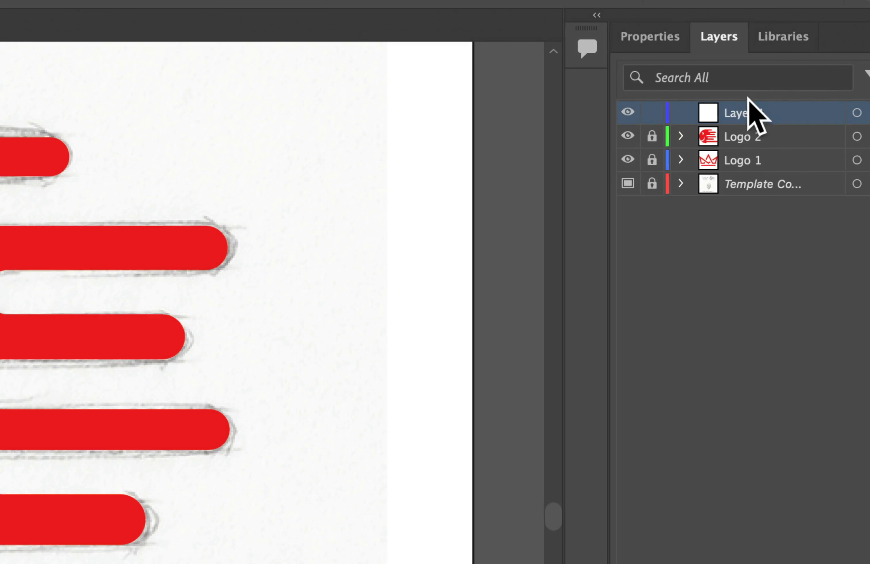
double_click(793, 94)
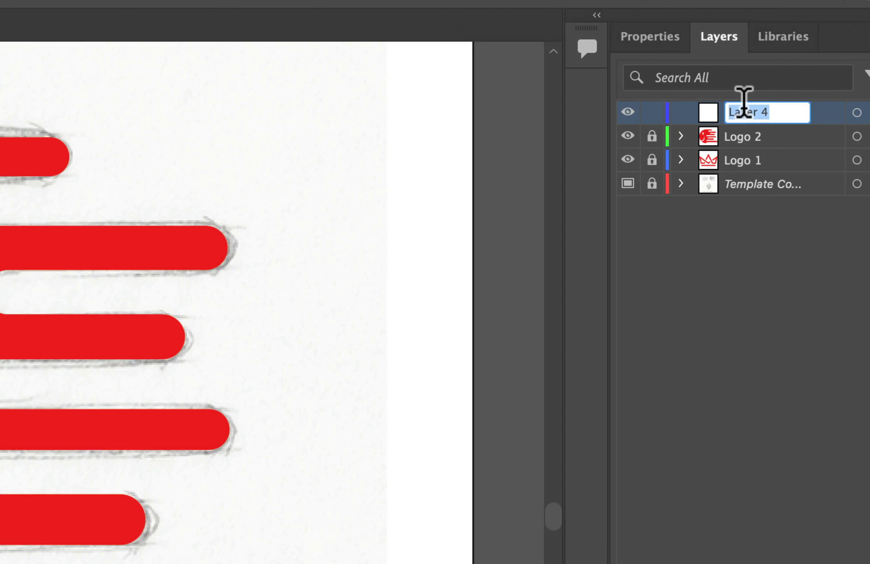
text(Logo 3)
key(Return)
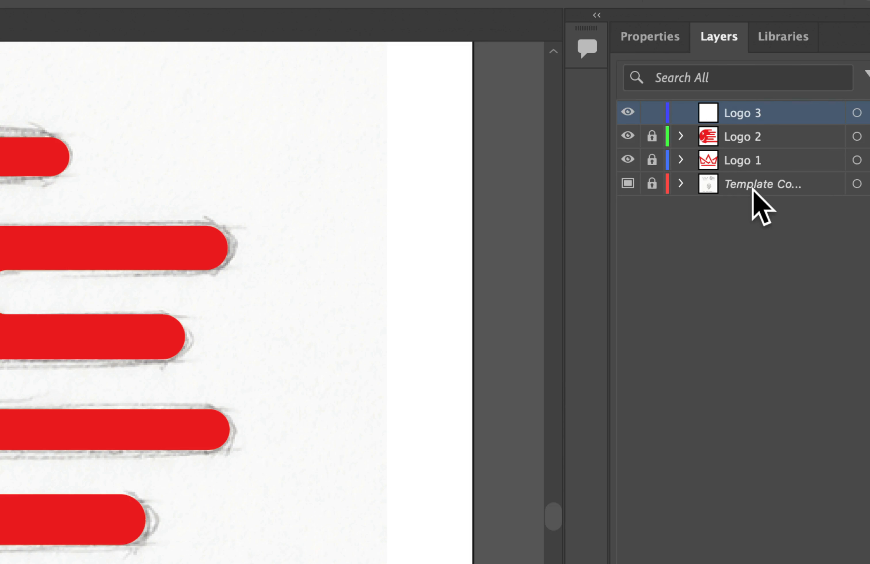